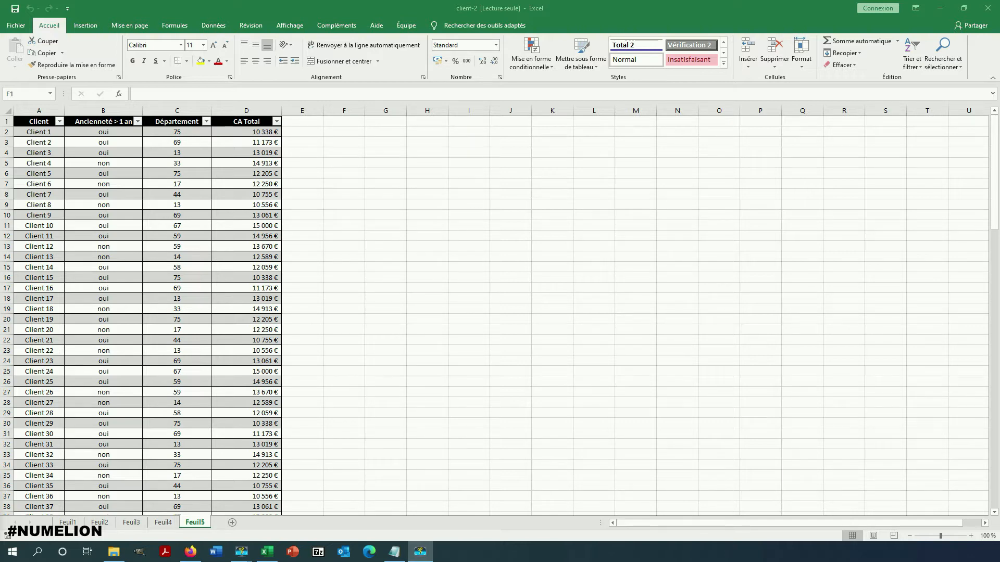
Label cell F1 "Critère" and cell F2 "Résultat" beside the client table.
click(286, 204)
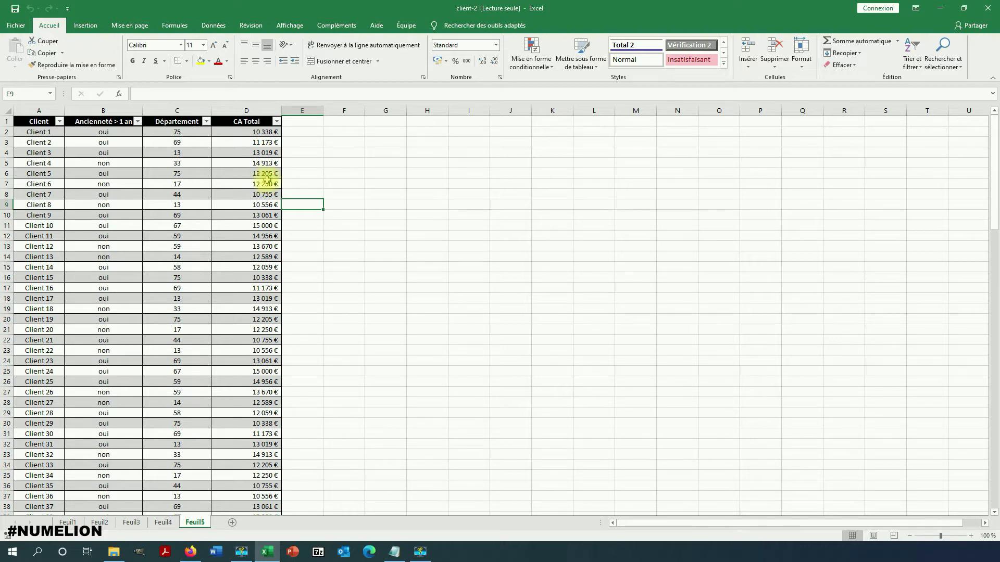
click(341, 123)
text(Critère)
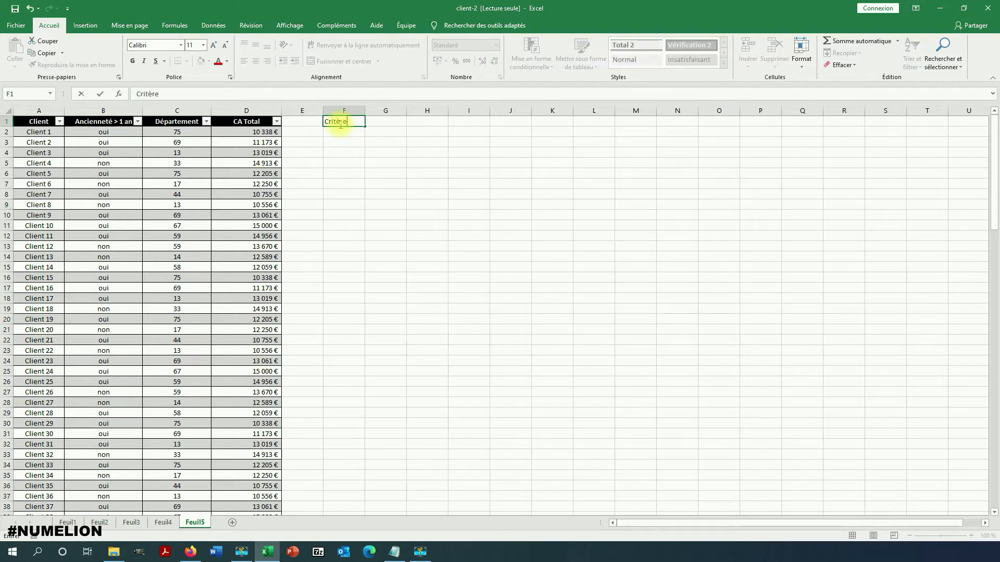
key(Return)
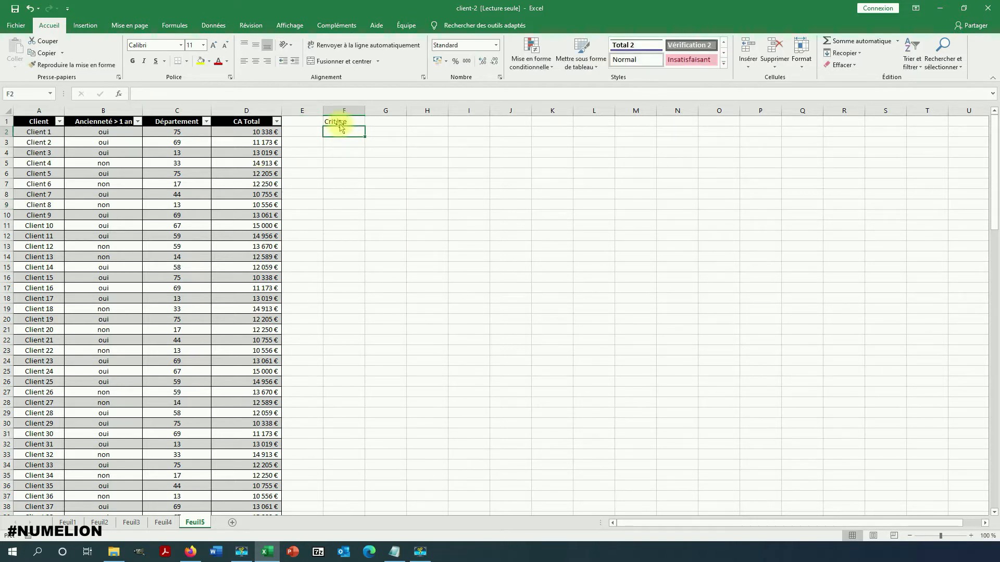
text(R)
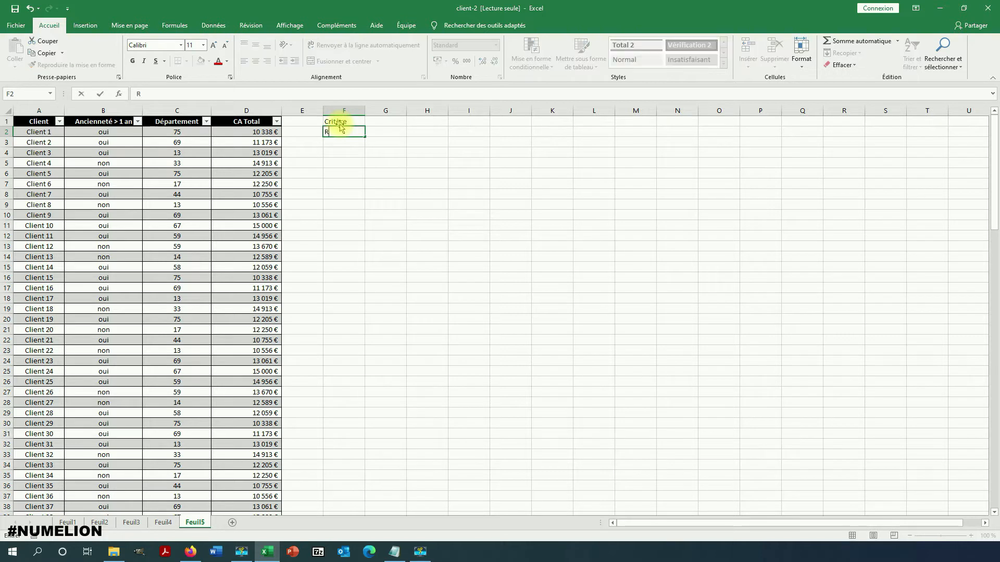
text(ésultat)
key(Tab)
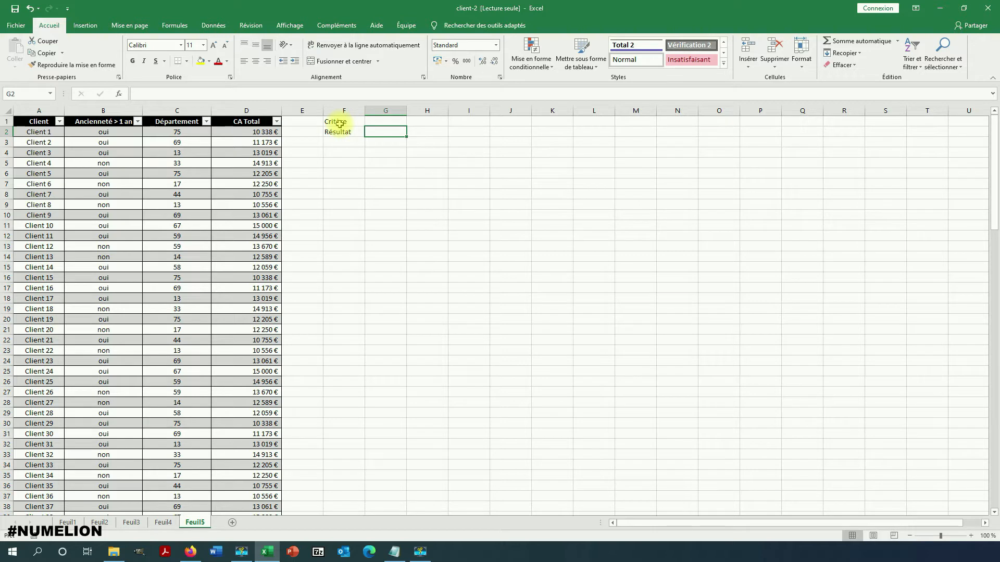
Start a SOMME.SI formula in cell G2, beside the Résultat label.
text(=)
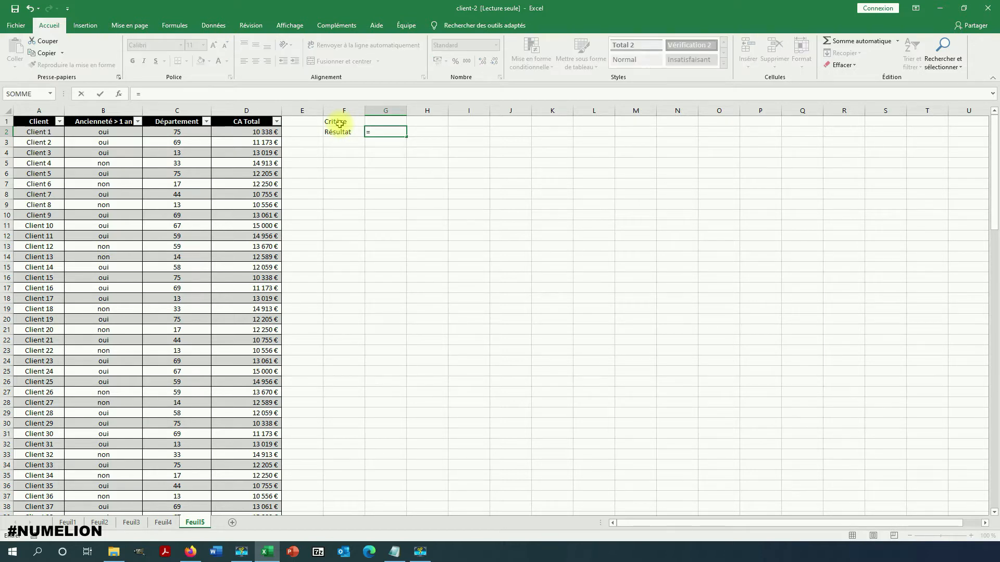
text(somme)
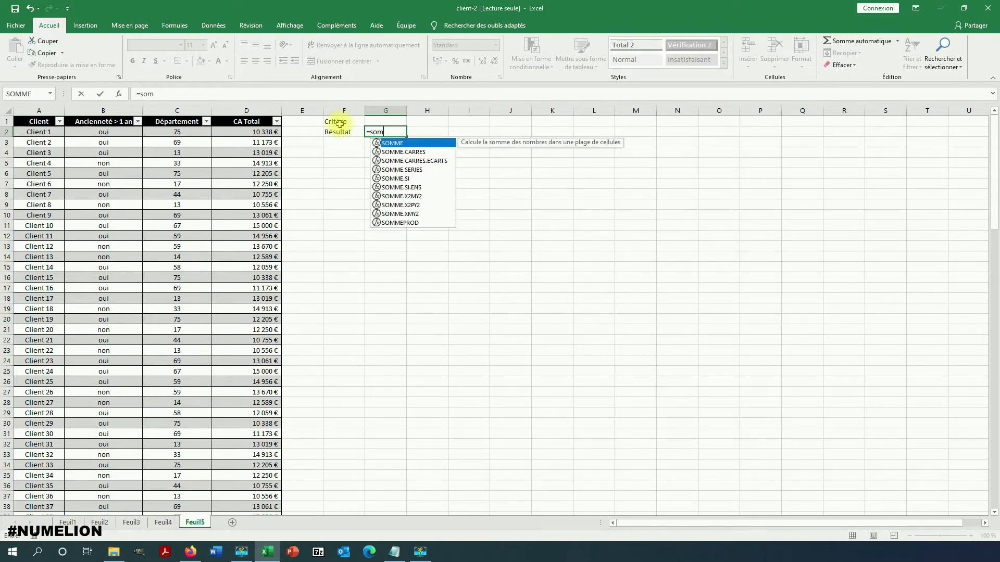
click(407, 179)
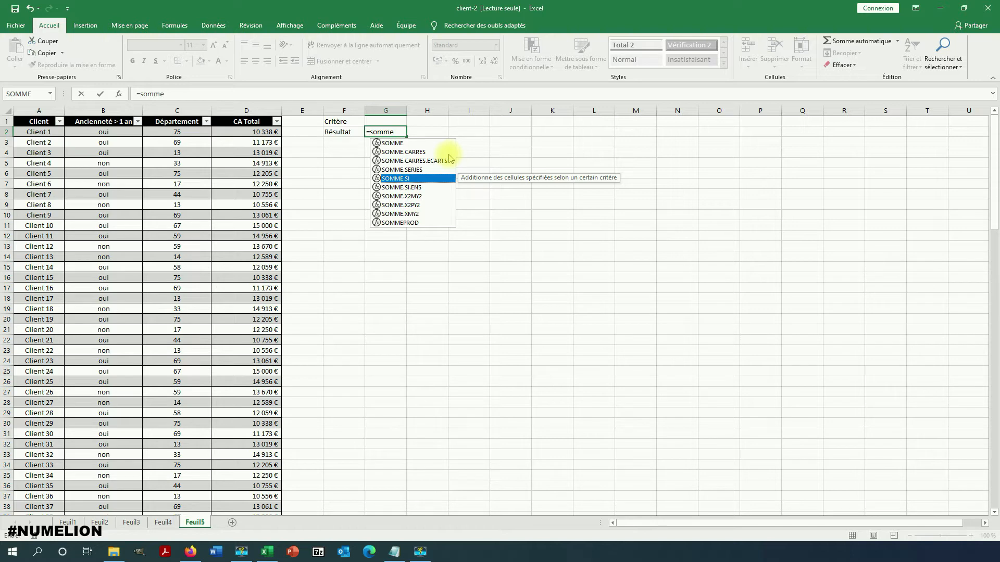
click(398, 132)
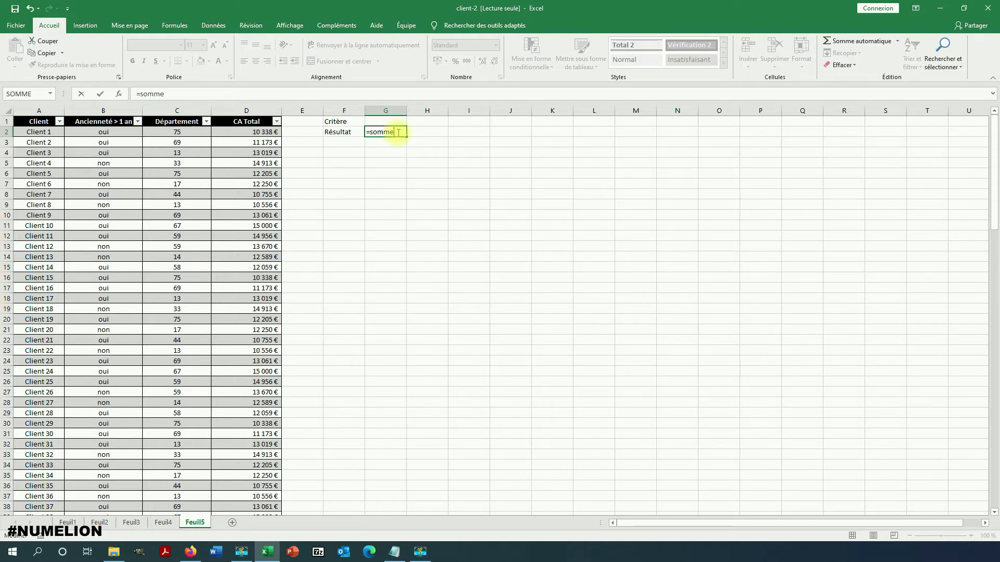
key(BackSpace)
text(.si)
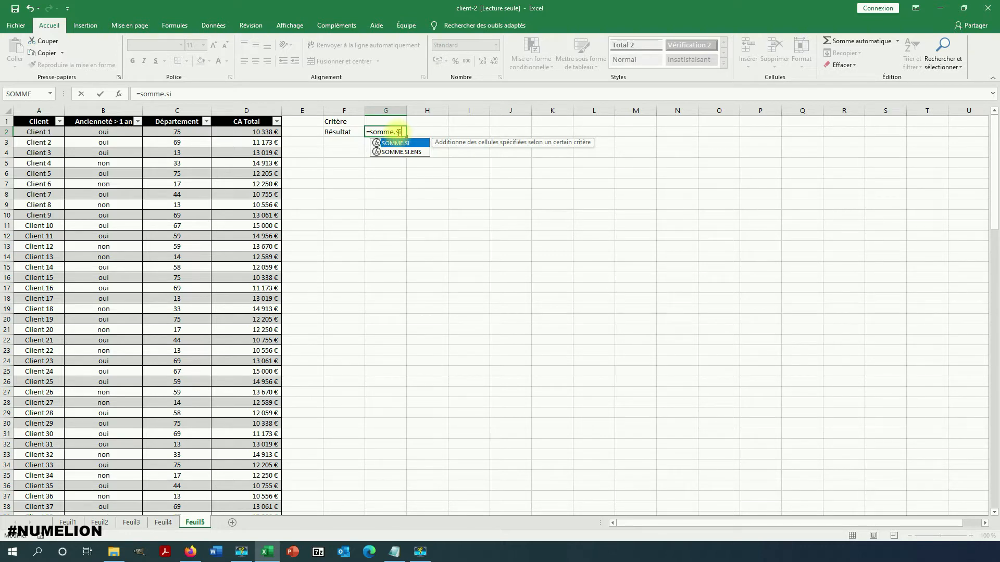
text(()
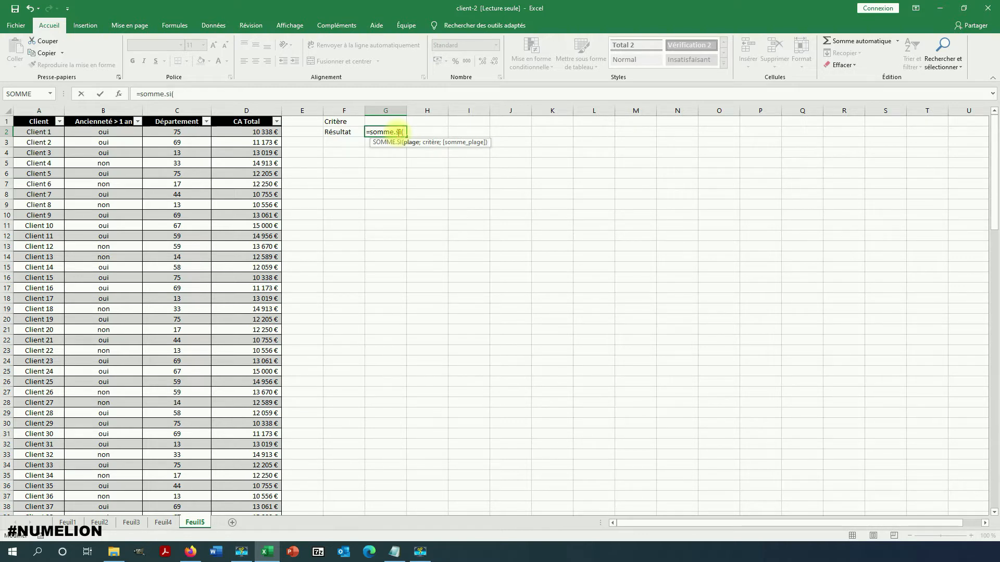
Set the whole CA Total column of the table as the range argument of the SOMME.SI formula.
click(252, 134)
drag(251, 133, 261, 495)
scroll(392, 184, up, 20)
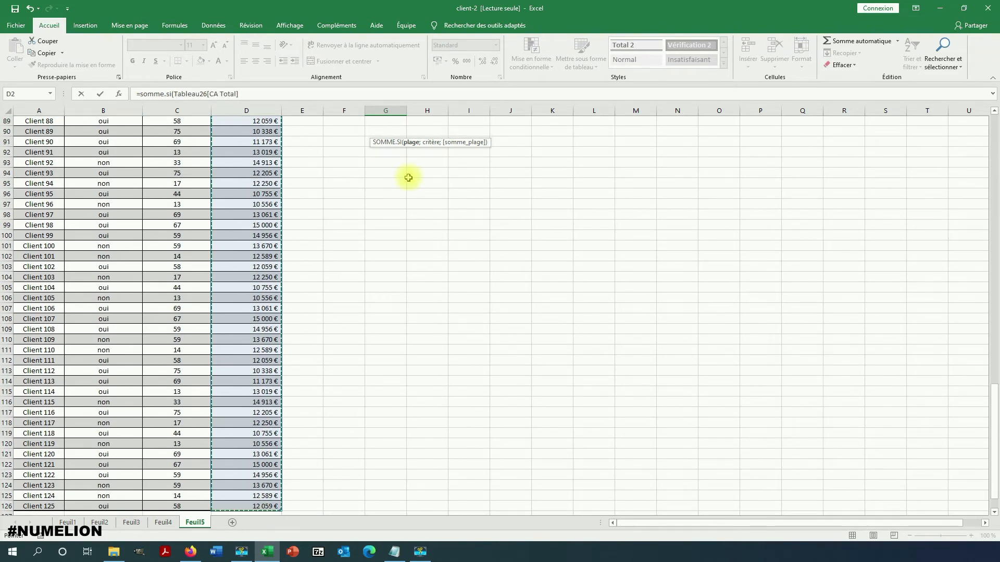
scroll(392, 184, up, 5)
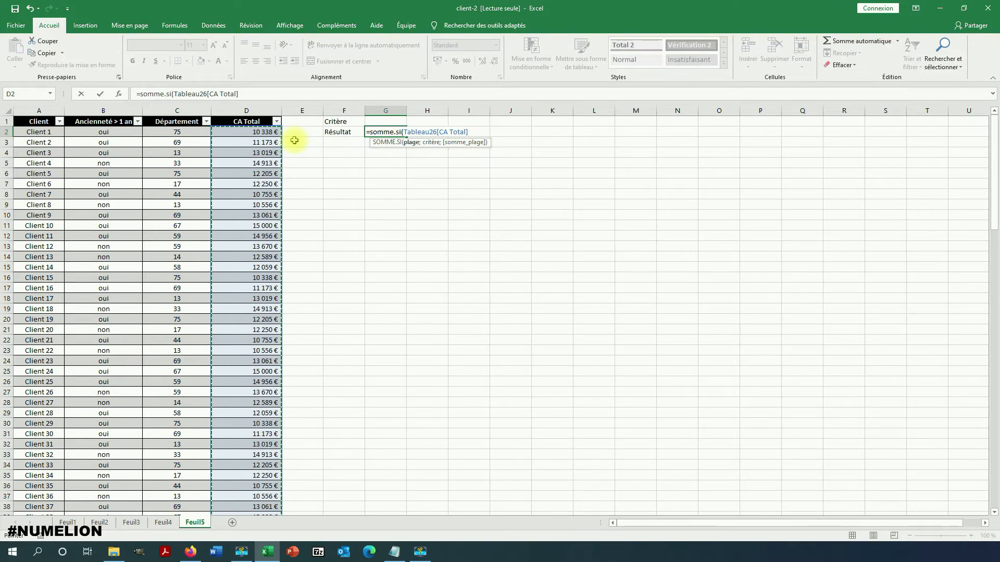
text(;)
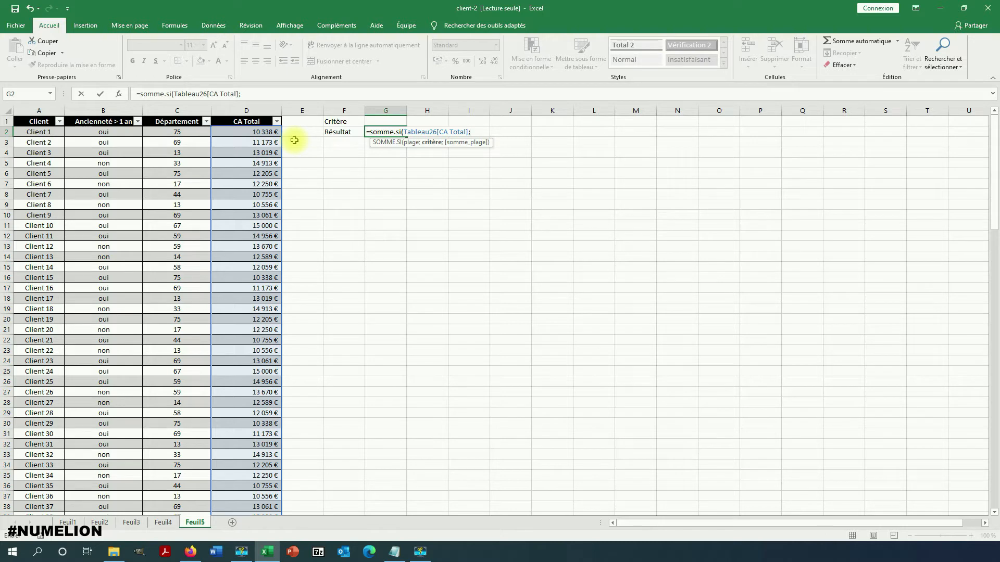
Try to validate the formula with the unquoted criterion >10000.
text(>100000)
key(BackSpace)
key(Return)
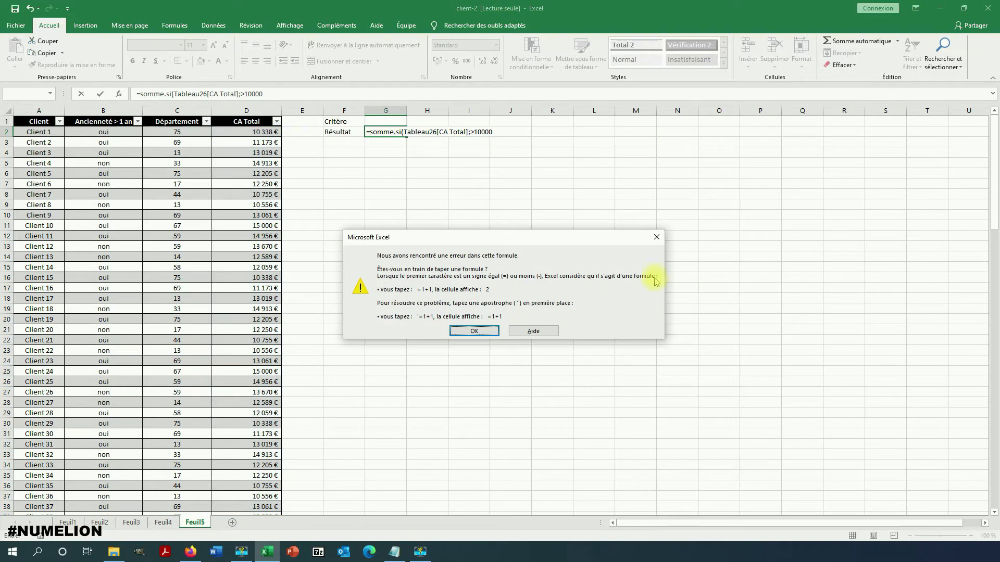
Enclose the >10000 criterion in double quotes, close the parenthesis and validate the formula.
click(492, 327)
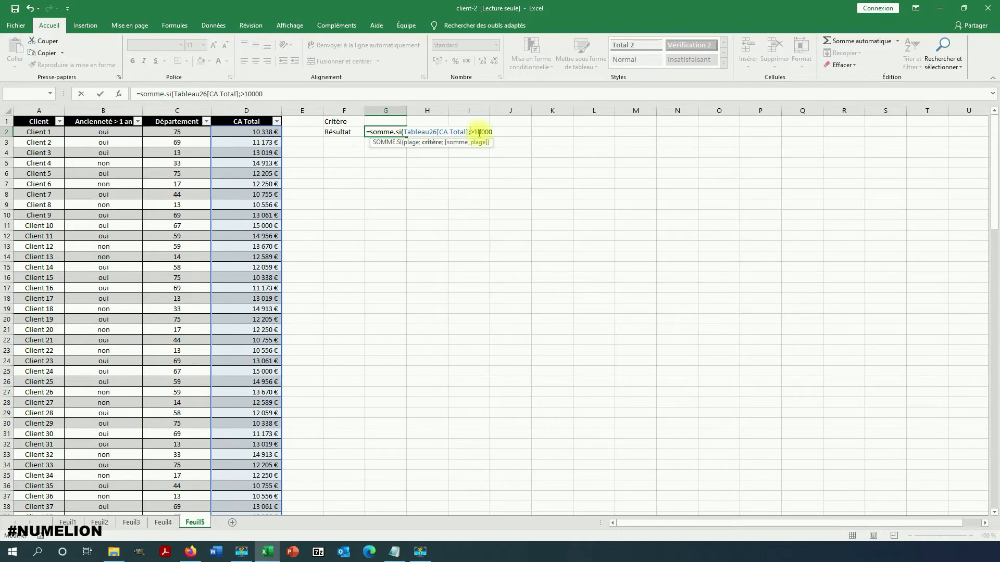
text(")
click(496, 131)
text(")
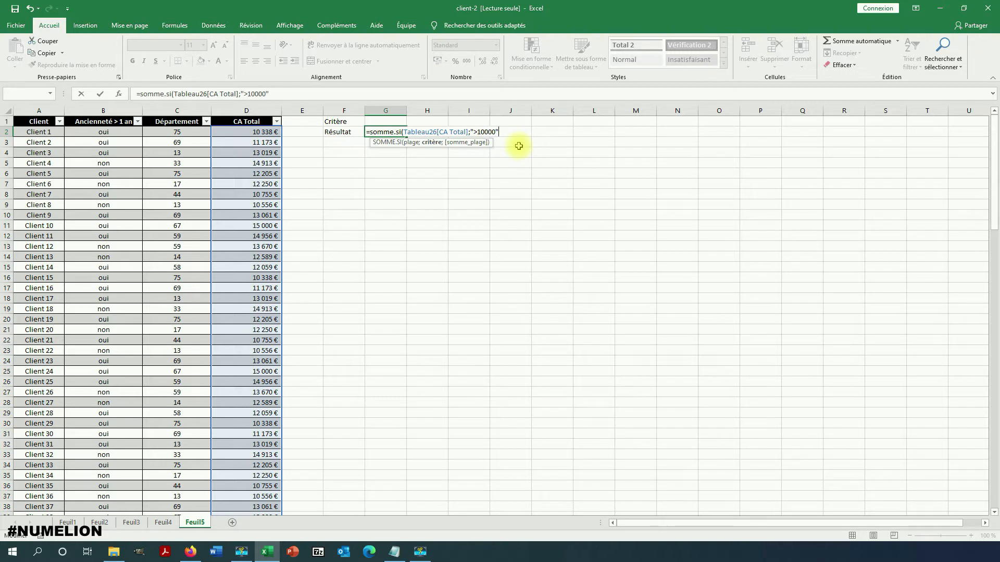
text())
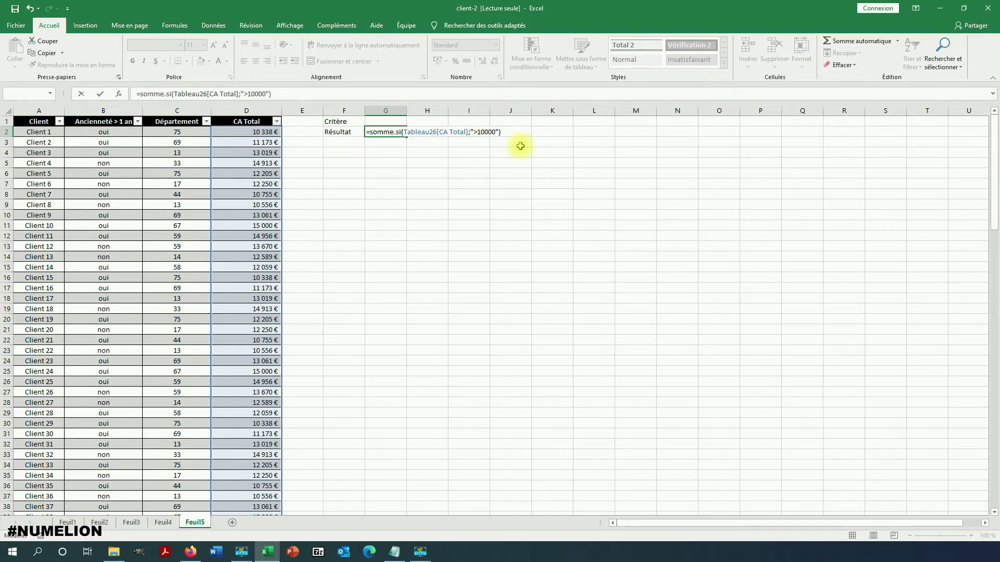
key(Return)
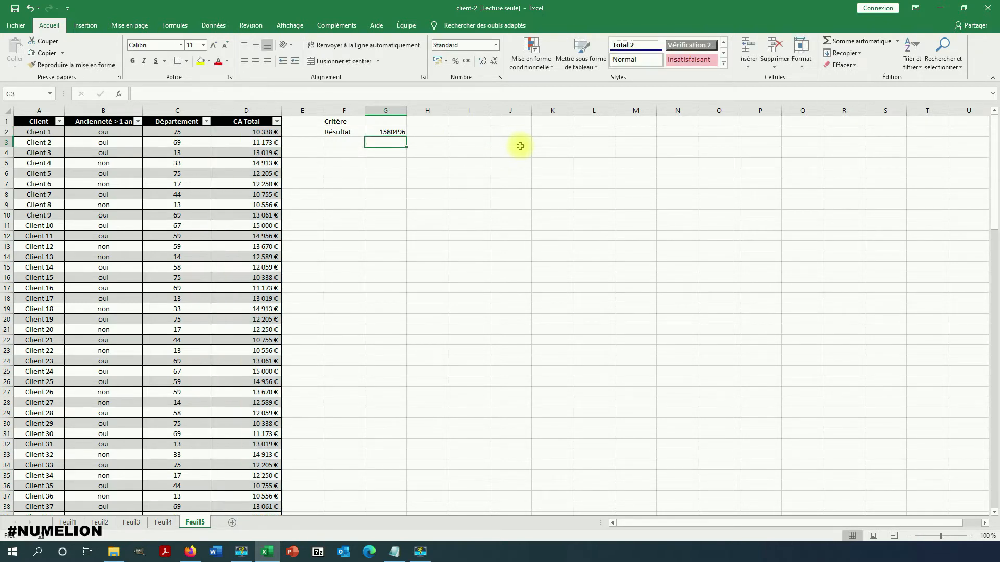
Change the criterion in the G2 formula to ">12000".
click(386, 133)
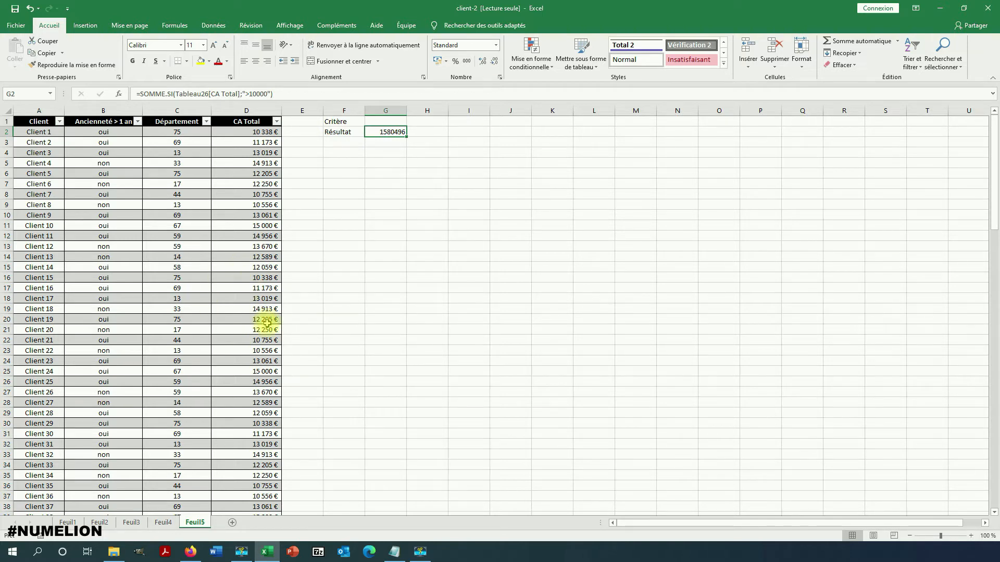
double_click(385, 132)
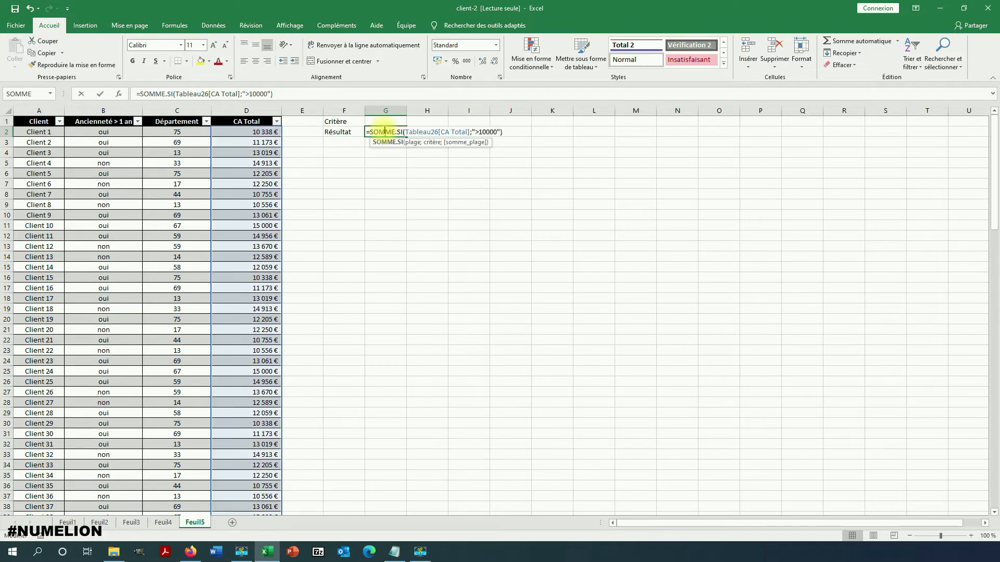
click(487, 132)
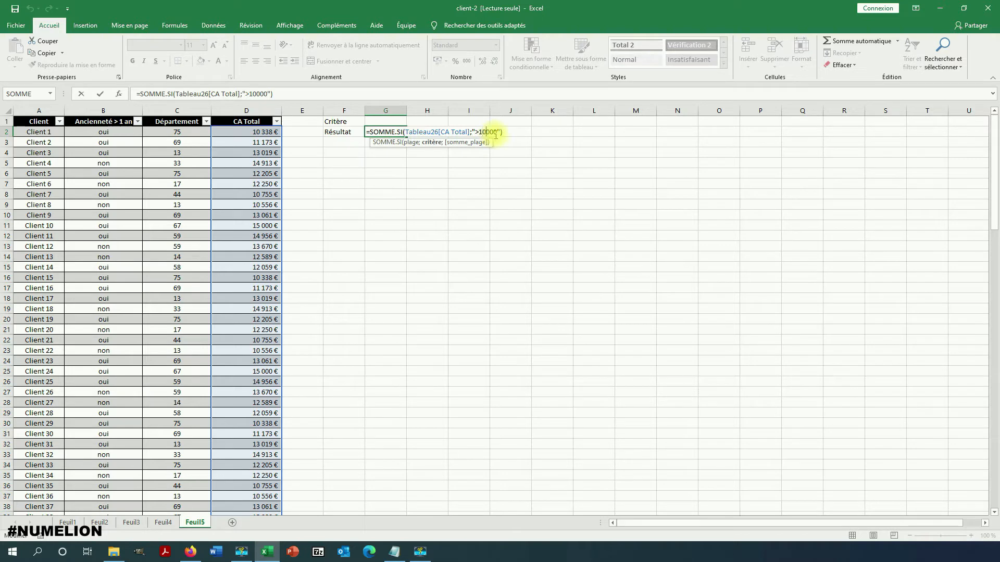
key(Return)
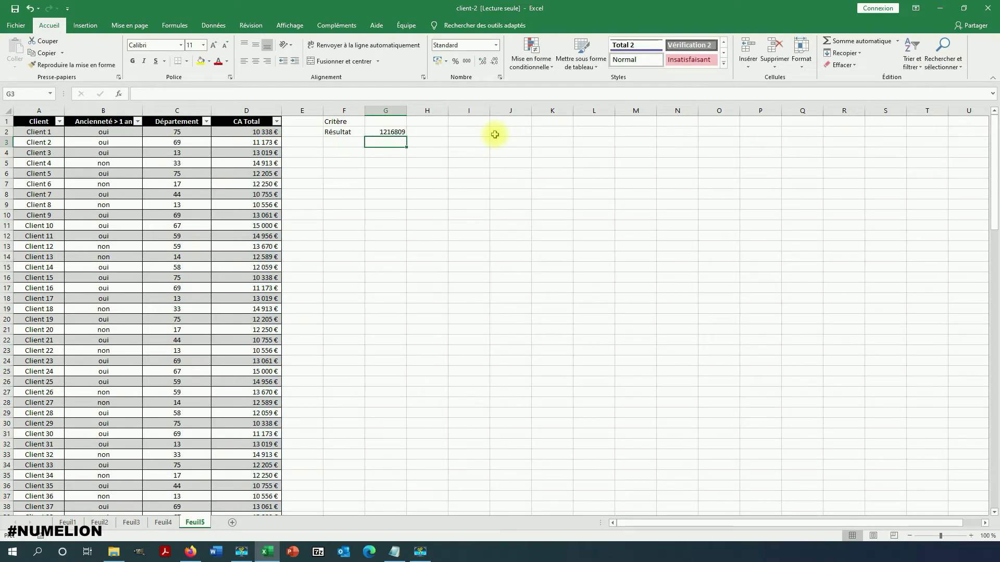
click(389, 133)
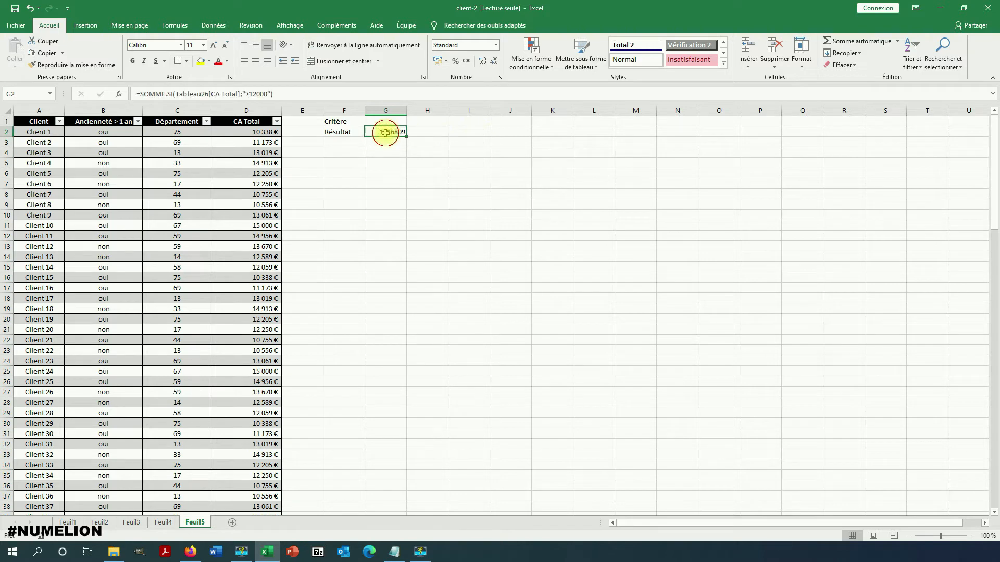
double_click(264, 94)
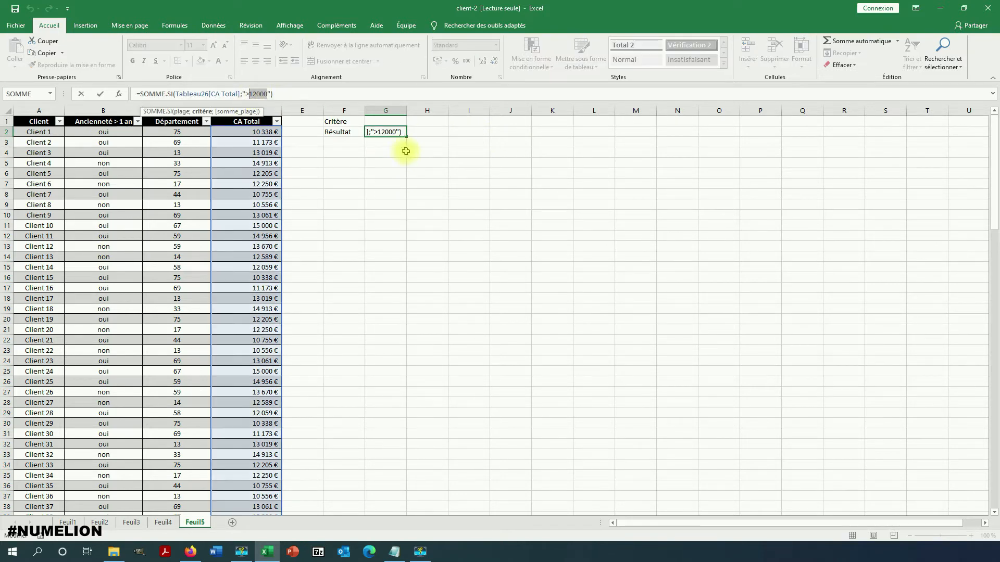
key(Escape)
Enter the criterion >12000 in cell G1, beside the Critère label.
click(398, 123)
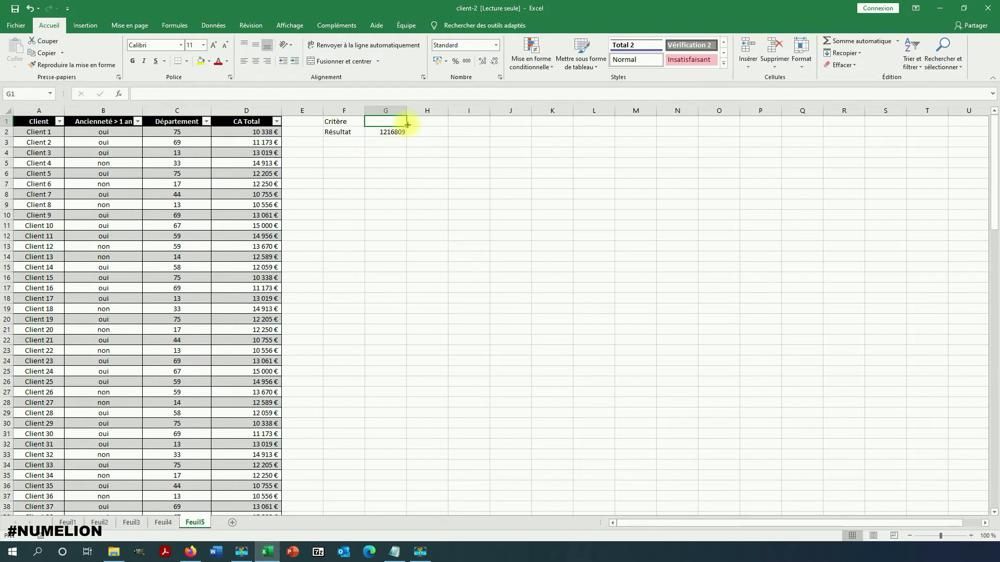
text(>1)
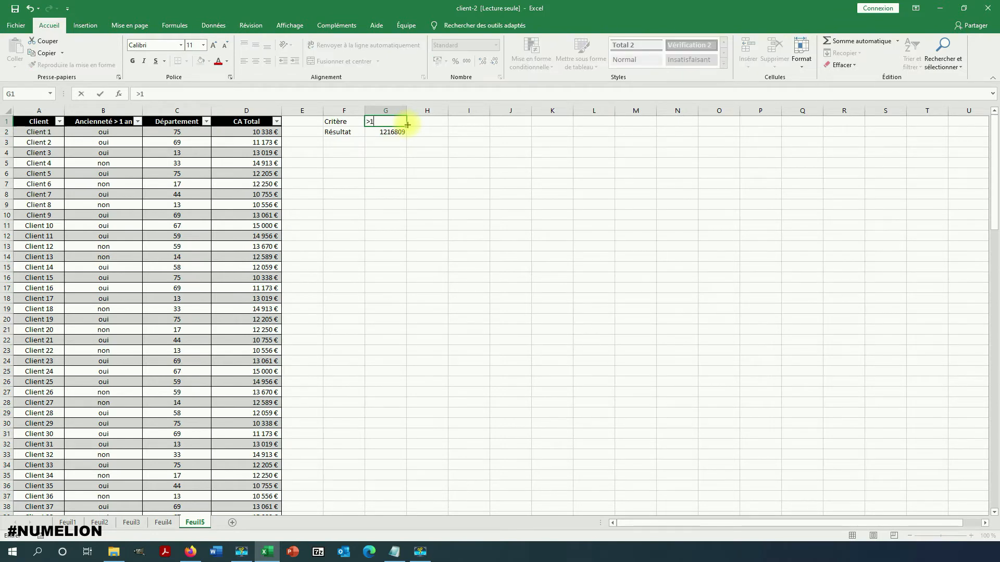
text(2000)
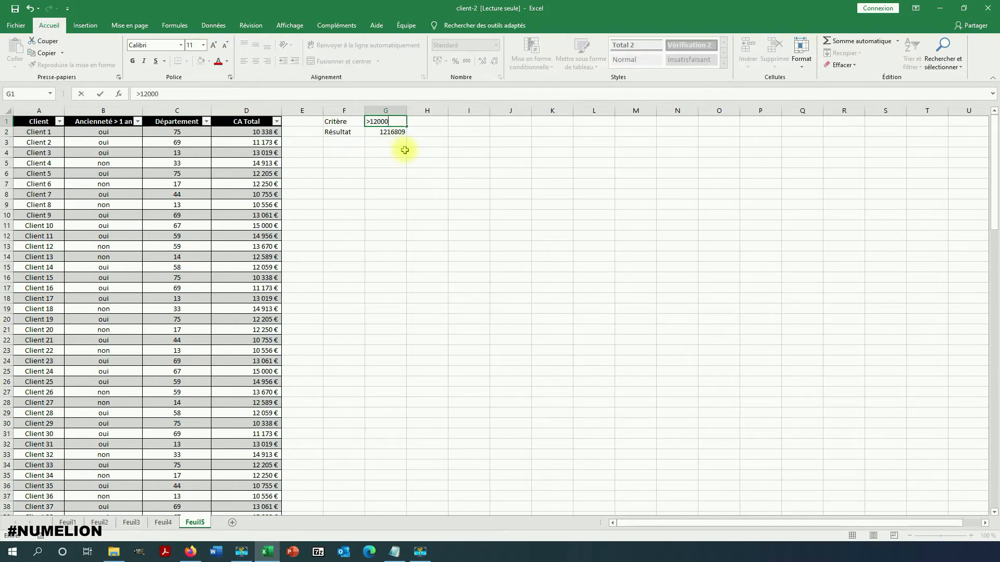
key(Return)
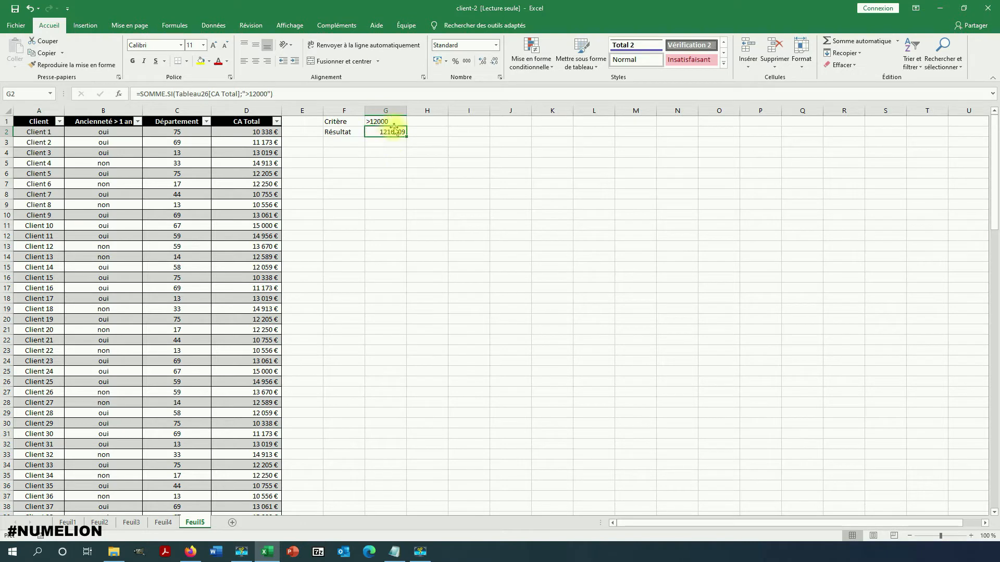
Replace the quoted criterion in the G2 formula with a reference to cell G1.
click(260, 92)
drag(270, 94, 242, 94)
key(Delete)
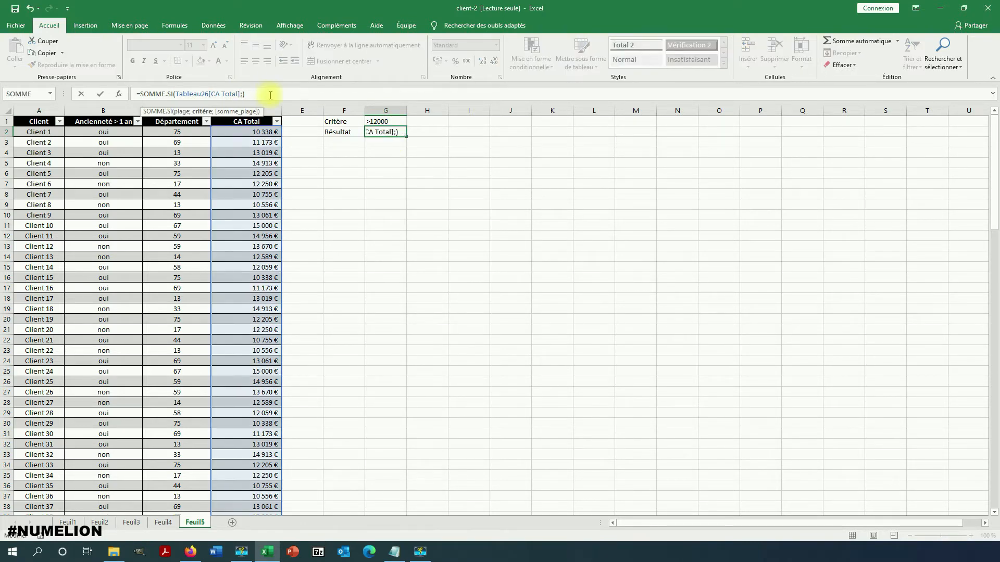
click(374, 118)
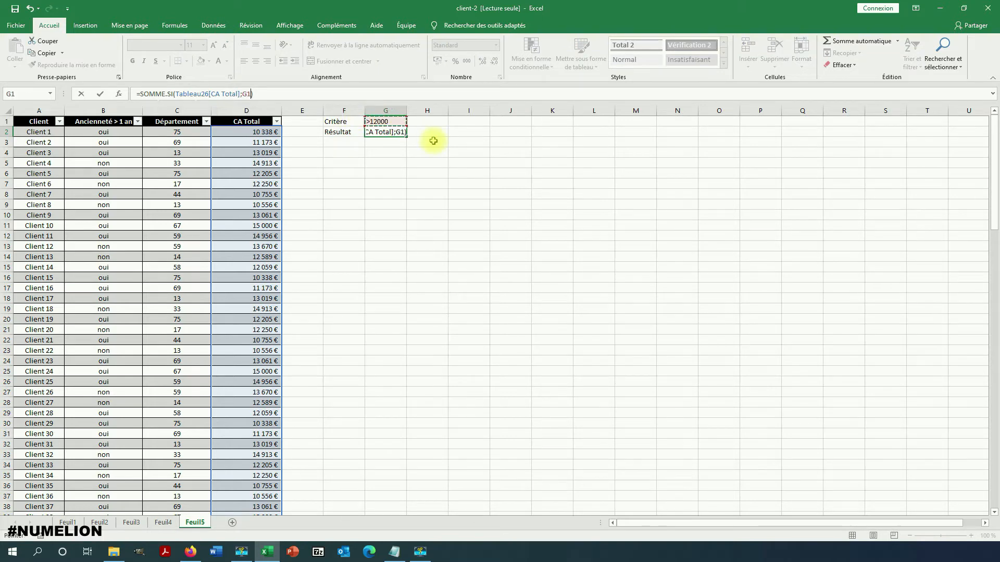
key(Return)
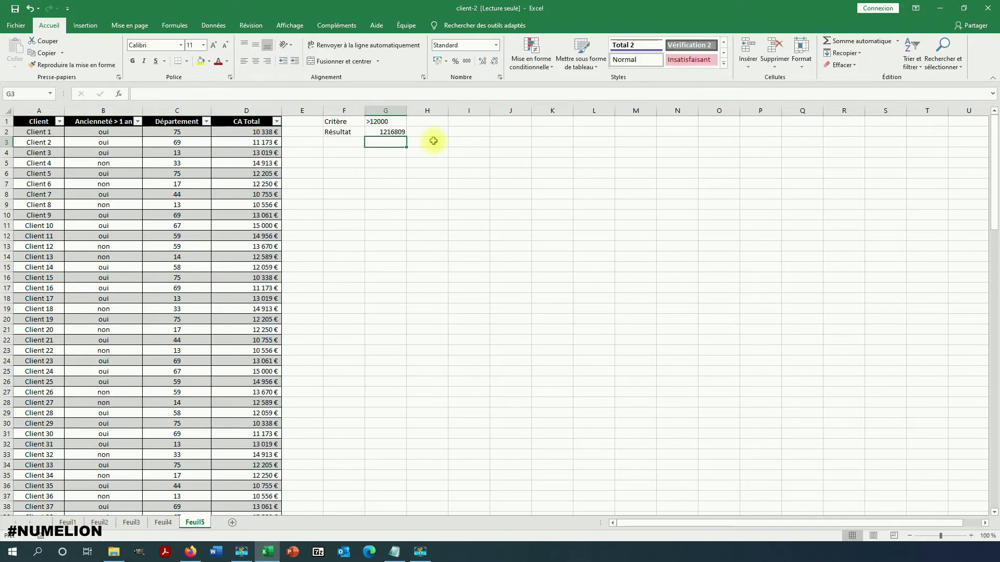
Rework the G2 formula to test the Département column against G1 and sum the CA Total column.
click(381, 132)
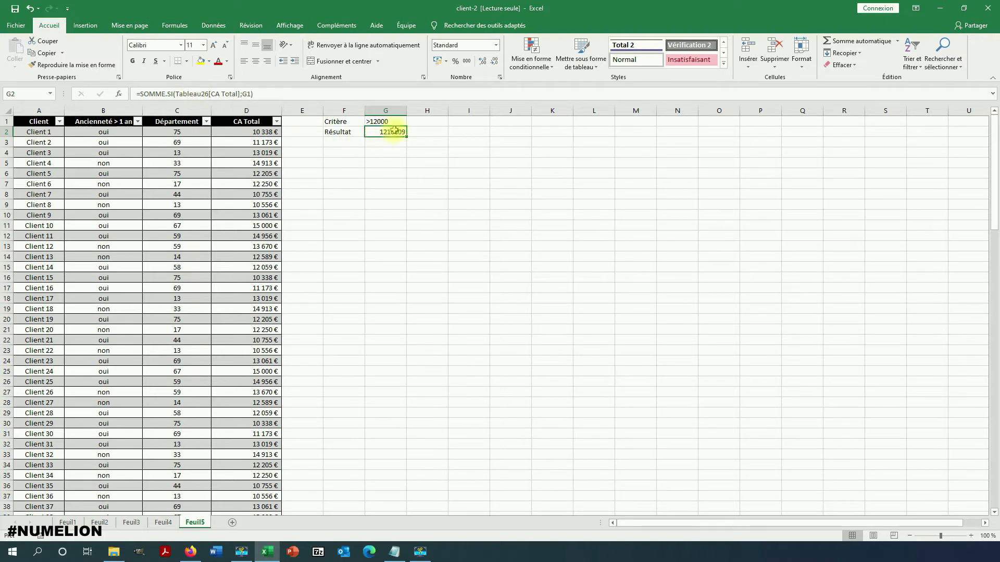
drag(239, 94, 176, 94)
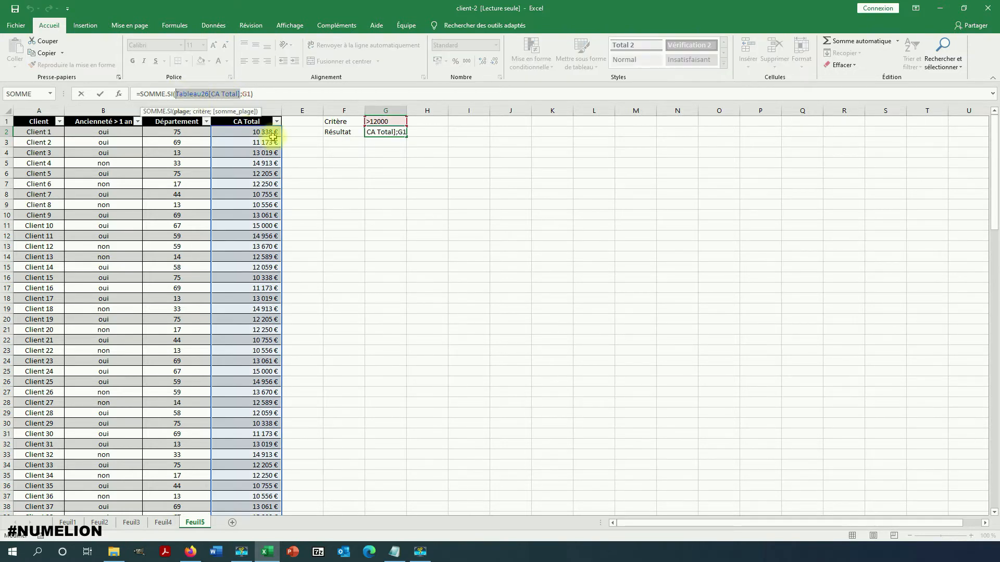
key(BackSpace)
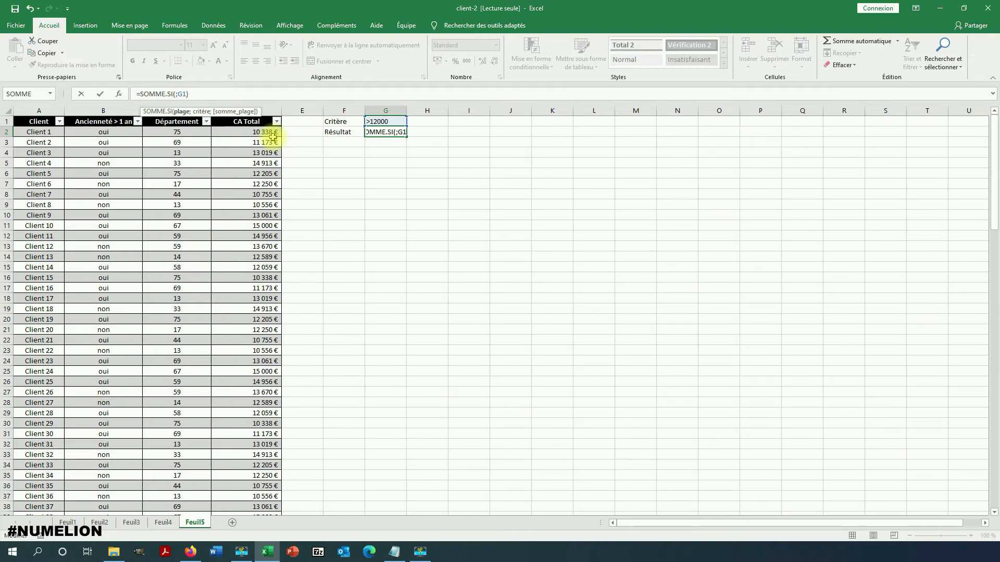
drag(192, 133, 172, 500)
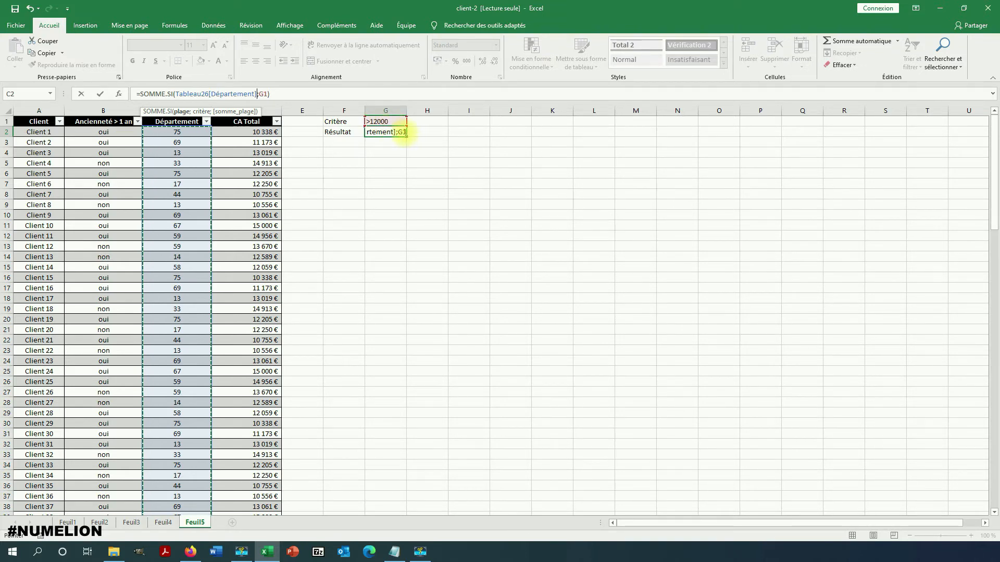
click(404, 135)
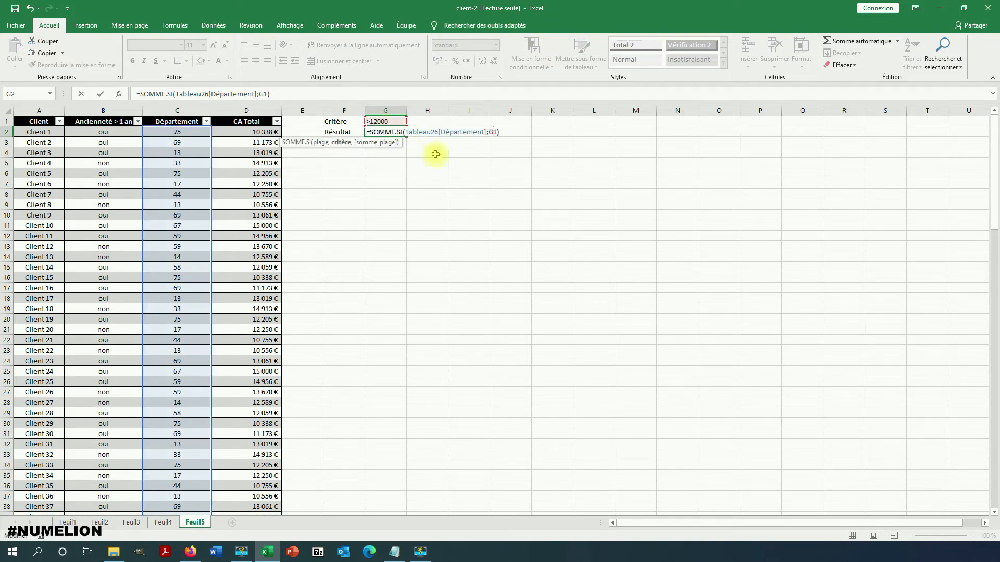
click(497, 134)
text(;)
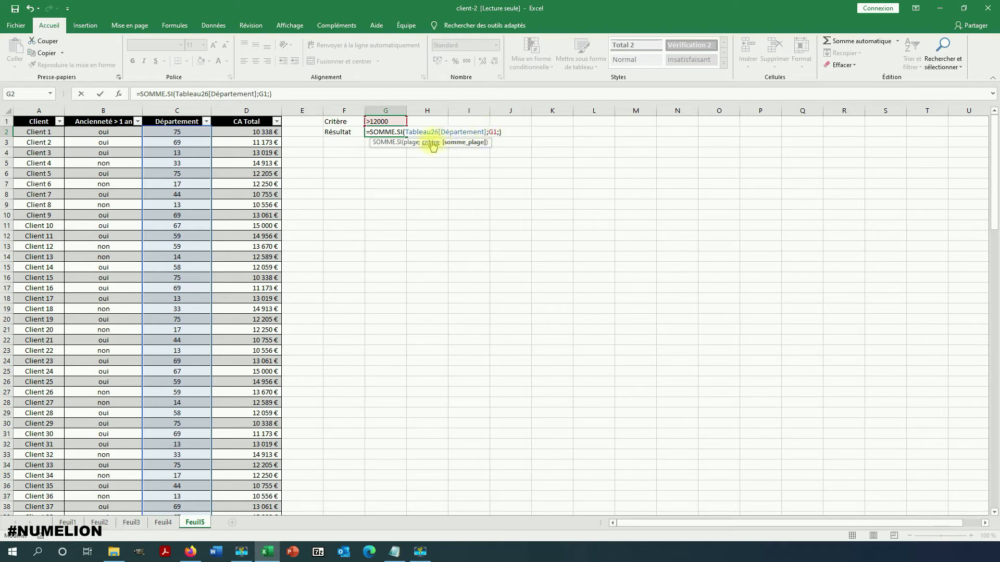
drag(250, 133, 241, 515)
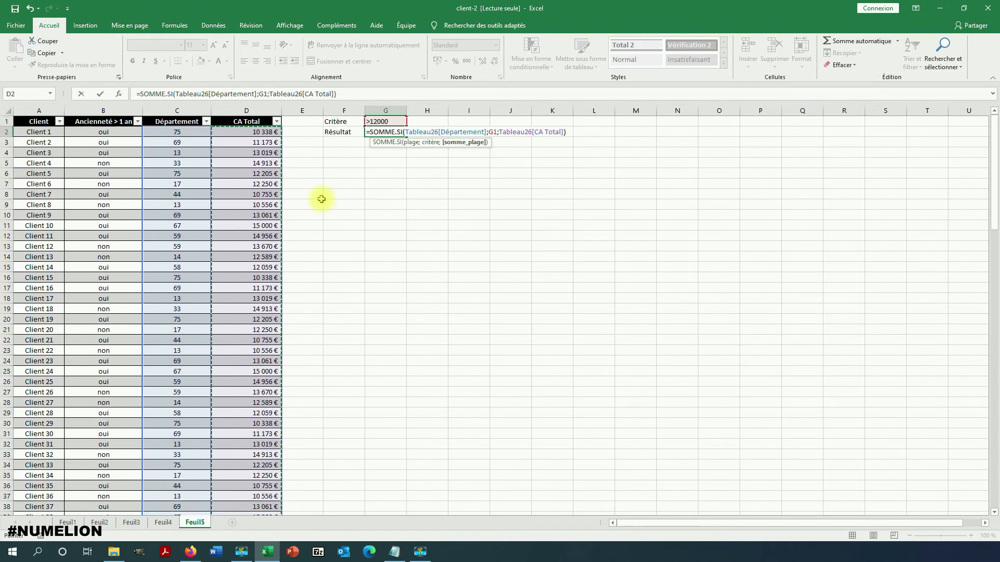
key(Return)
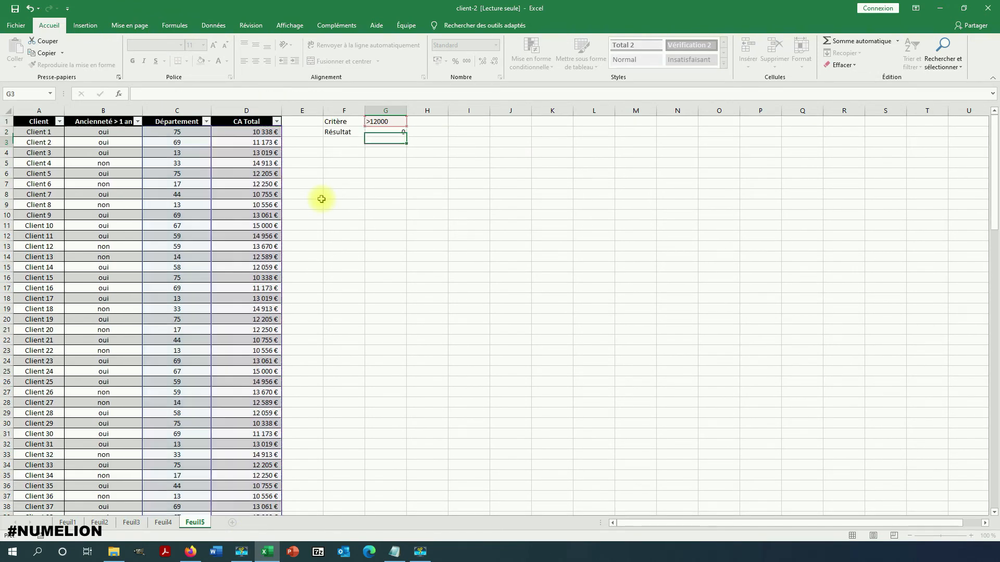
Change the criterion in cell G1 to >60 so it applies to department numbers.
click(397, 133)
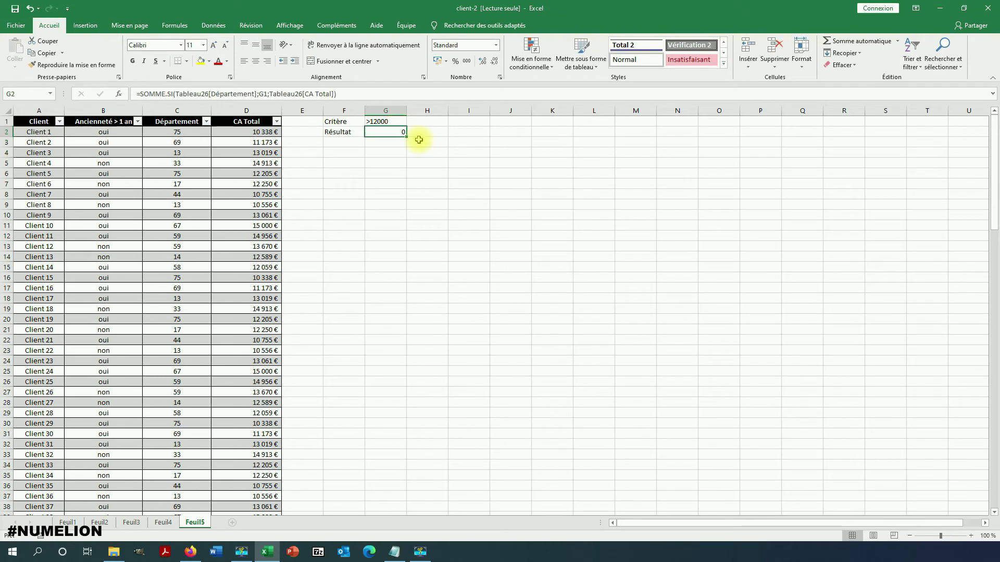
click(375, 121)
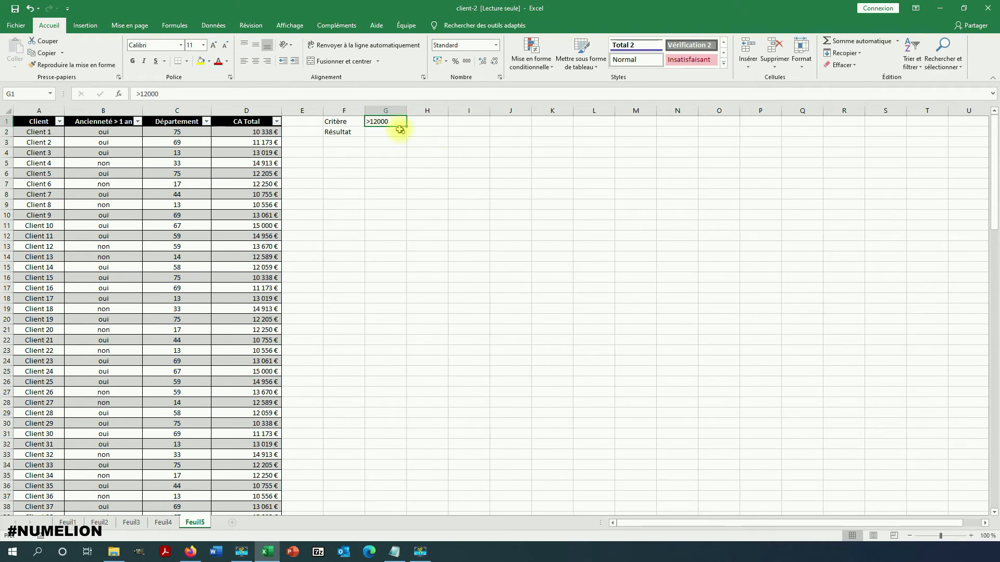
double_click(375, 121)
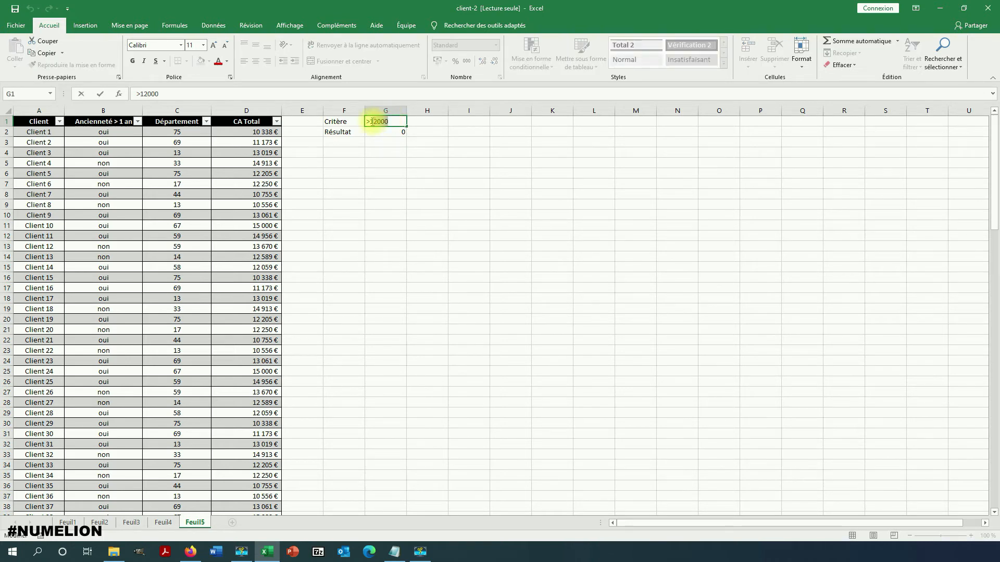
double_click(373, 122)
text(60)
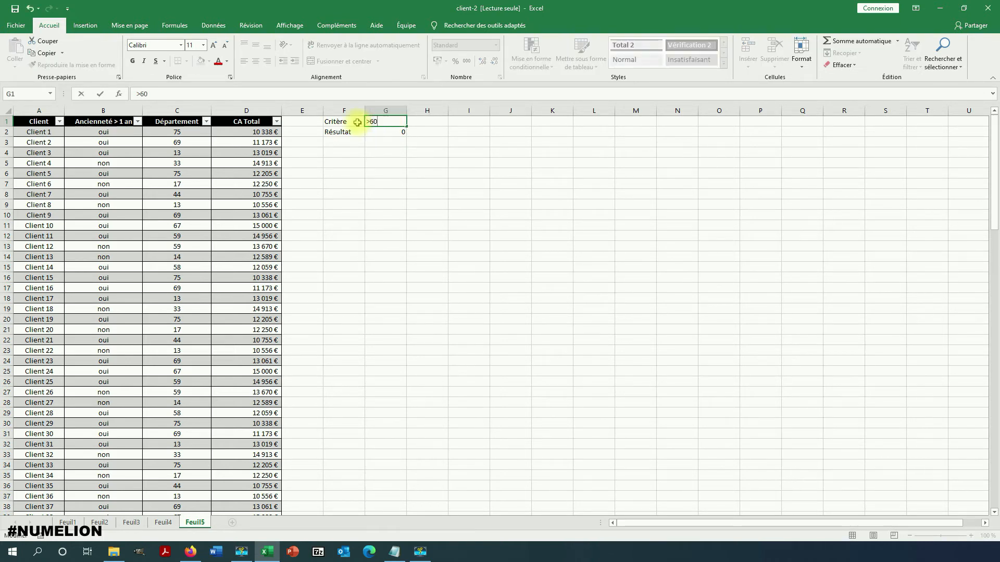
key(Return)
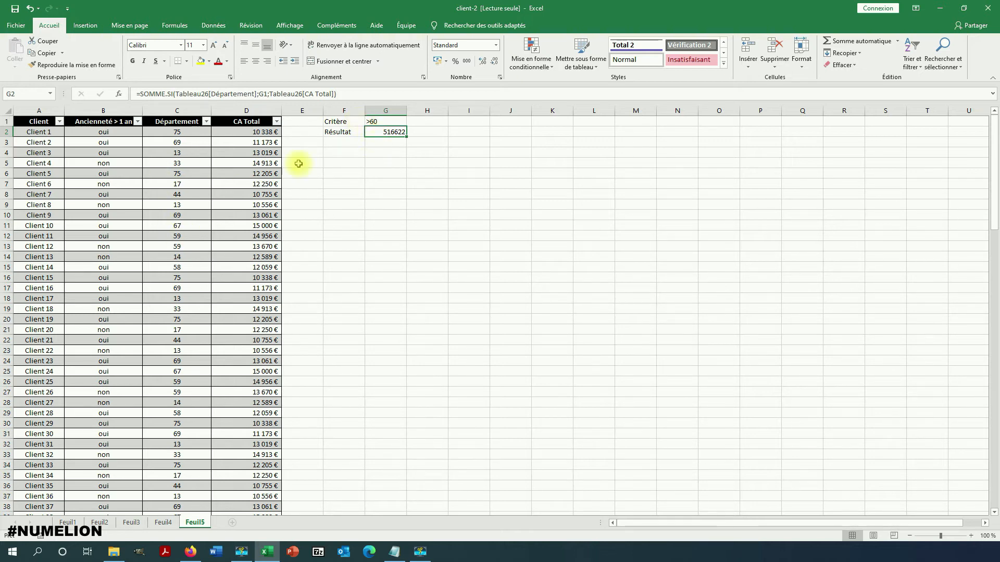
Replace the criterion in cell G1 with 75 to total the revenue of that single department.
double_click(385, 130)
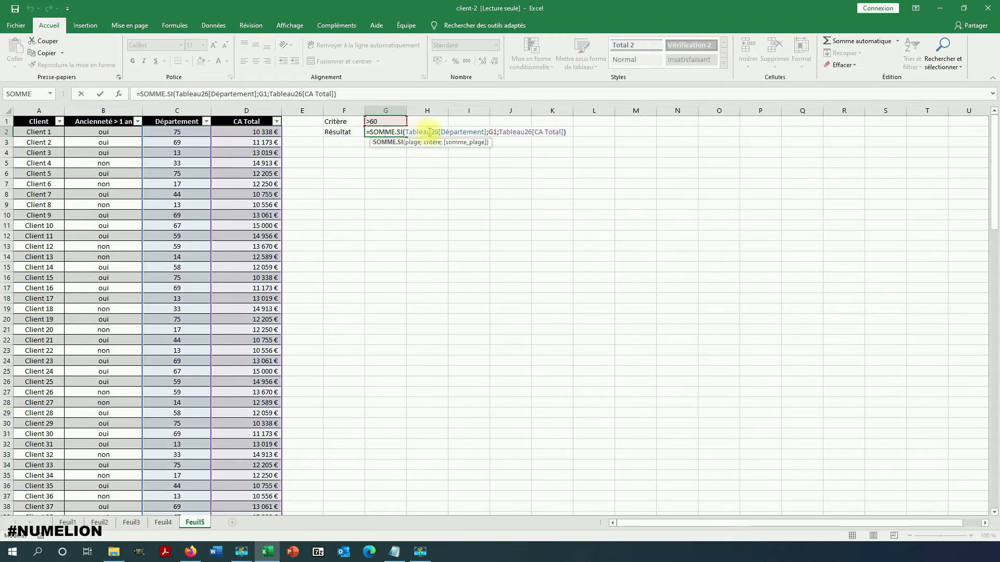
click(388, 121)
key(BackSpace)
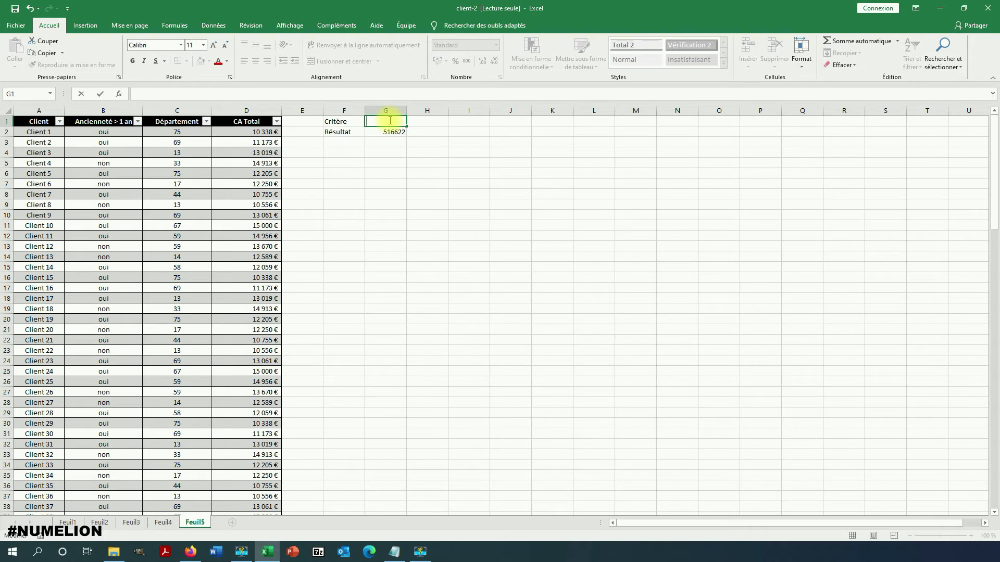
text(75)
key(Return)
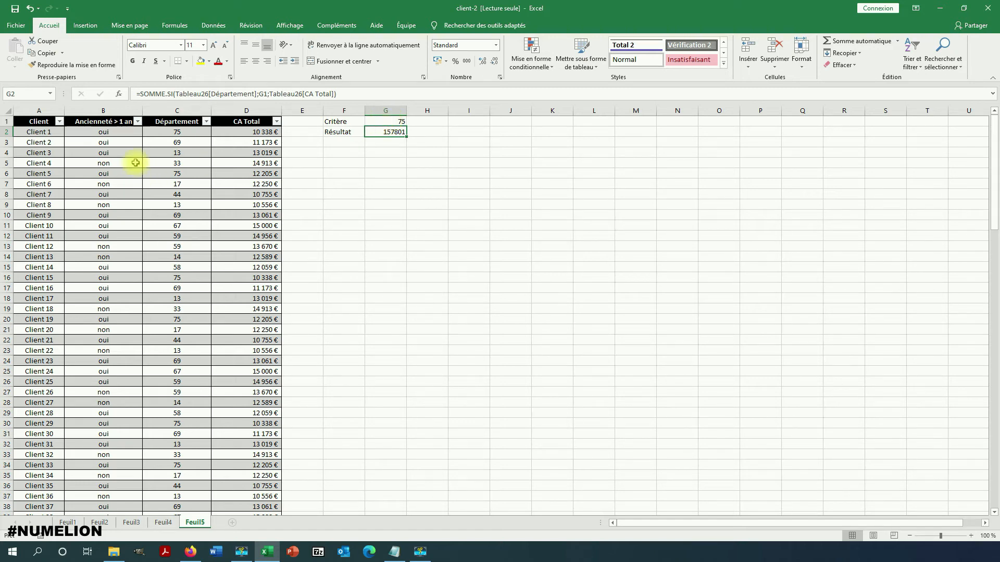
Replace the Département range in the G2 formula with the Ancienneté > 1 an column and validate it.
click(107, 126)
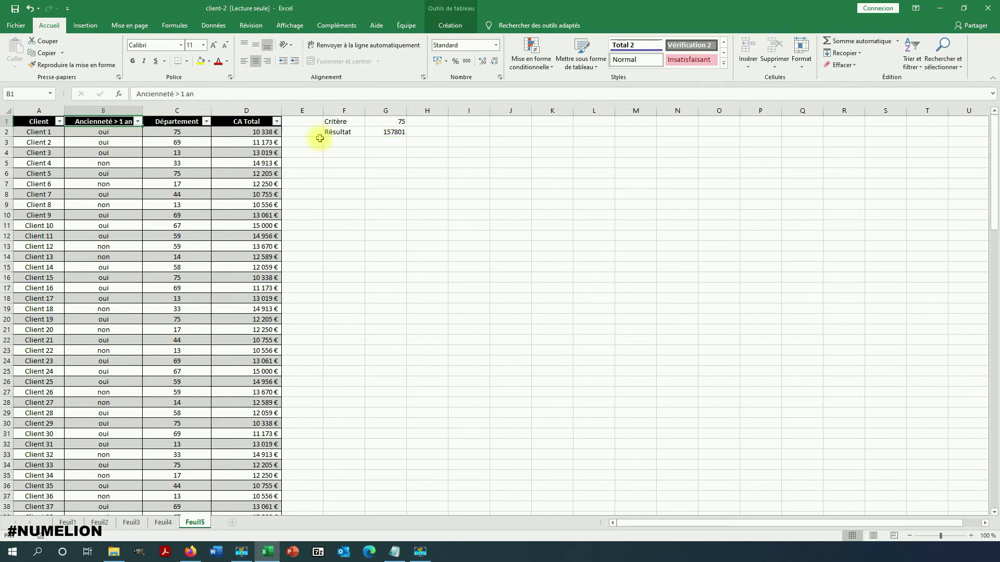
double_click(386, 134)
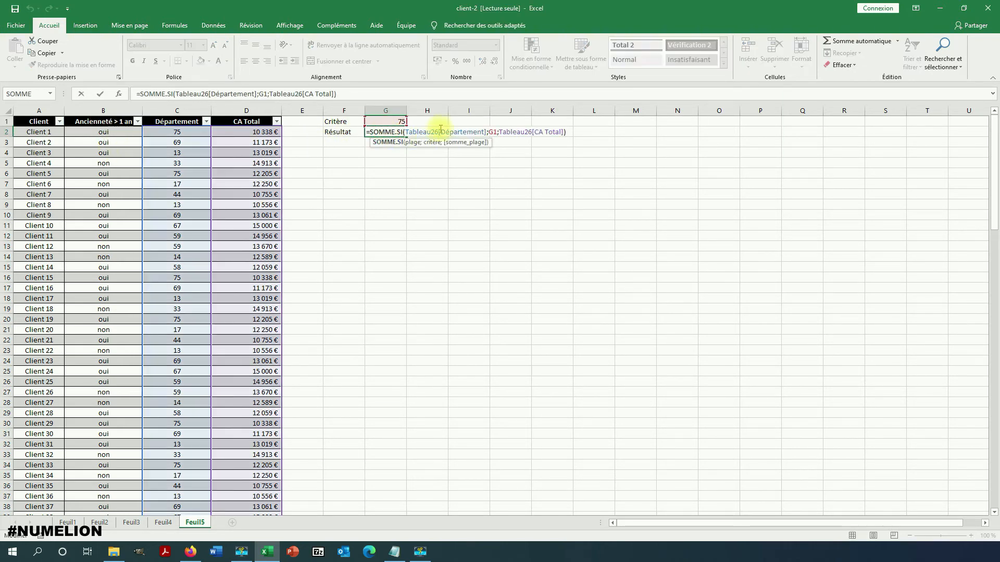
key(Escape)
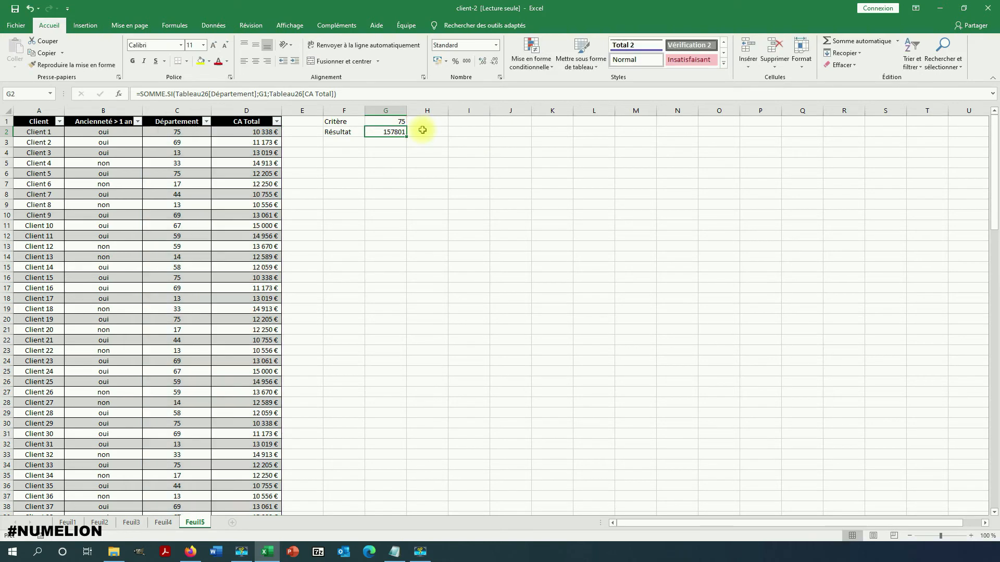
double_click(401, 133)
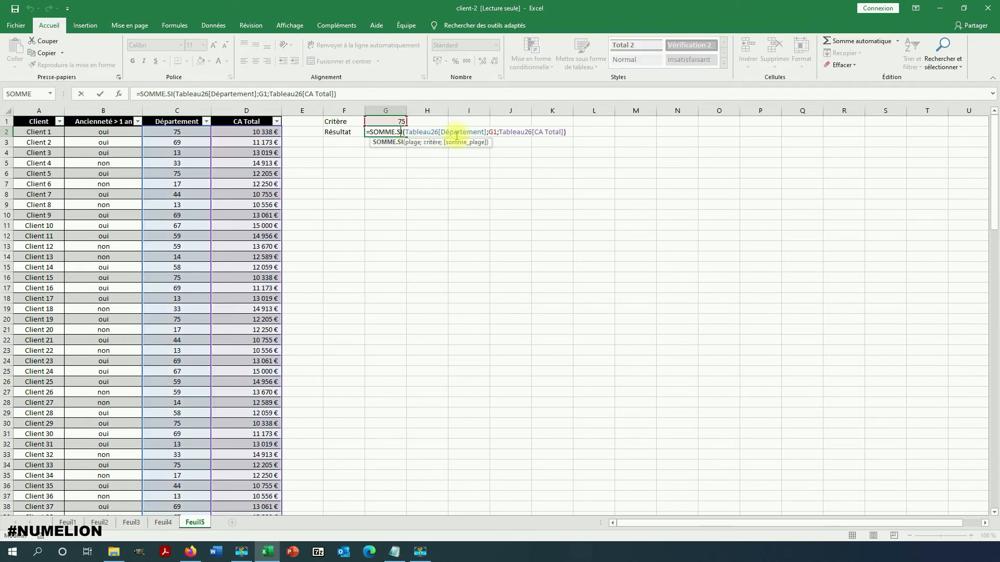
click(484, 131)
drag(484, 131, 408, 132)
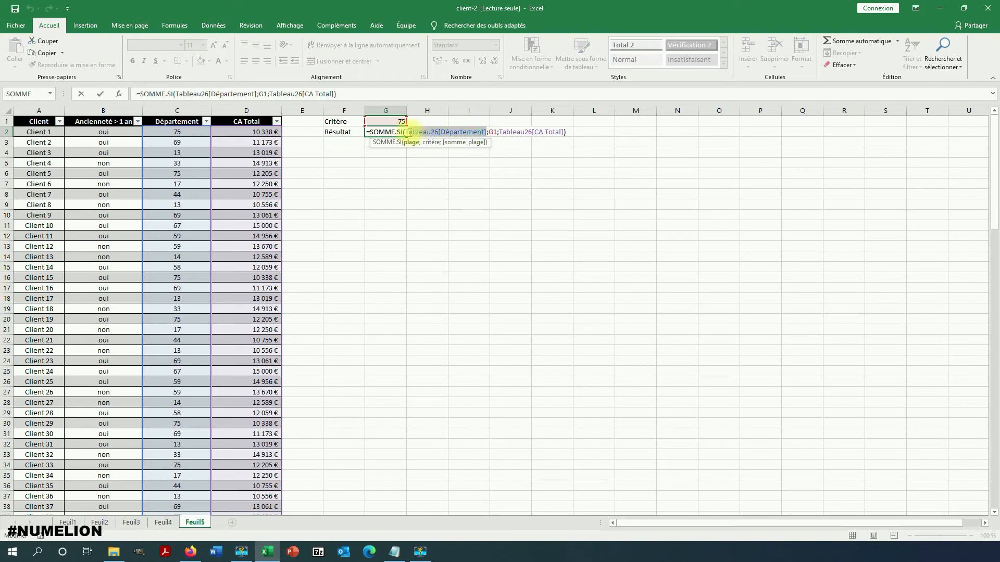
click(112, 134)
drag(114, 140, 122, 498)
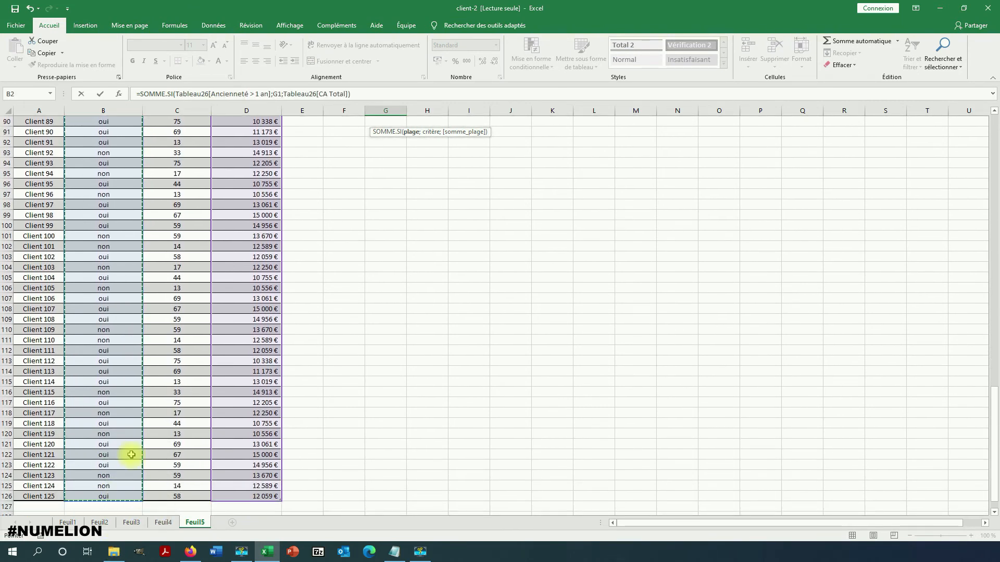
key(Return)
Set the criterion in cell G1 to "oui" to match the seniority column.
click(399, 131)
click(393, 119)
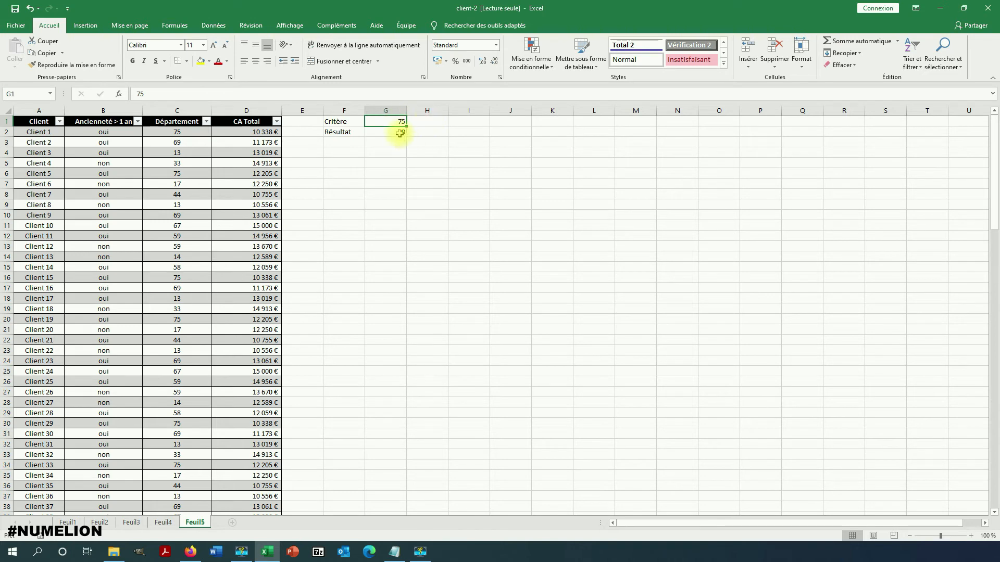
double_click(394, 121)
drag(393, 122, 422, 119)
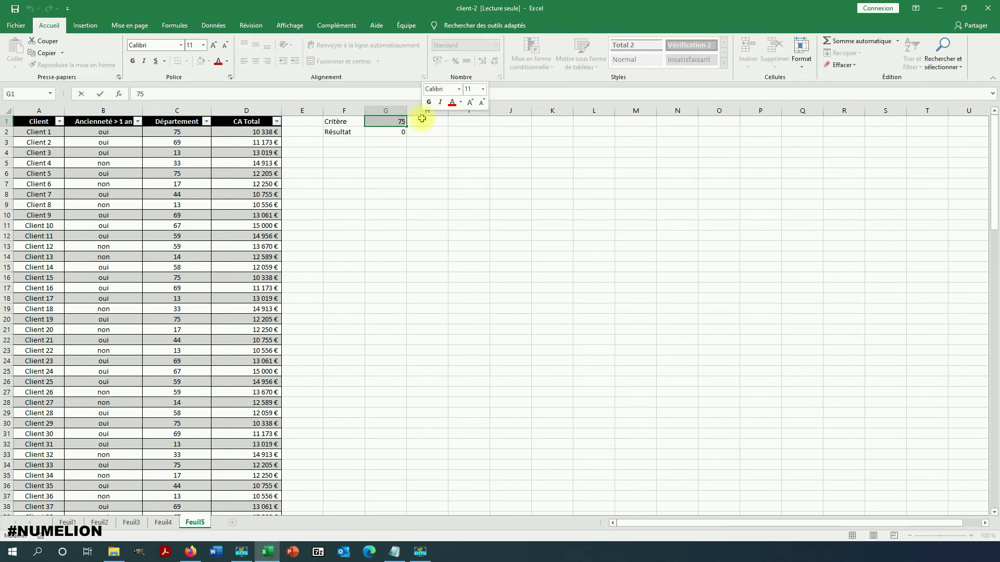
text(oui)
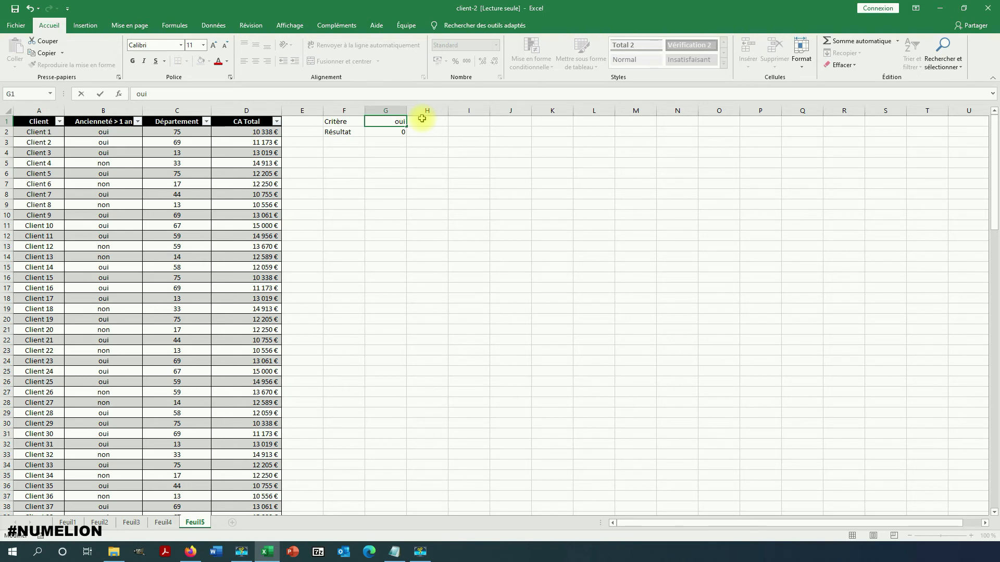
key(Return)
Change the criterion in cell G1 to "non".
click(382, 120)
text(non)
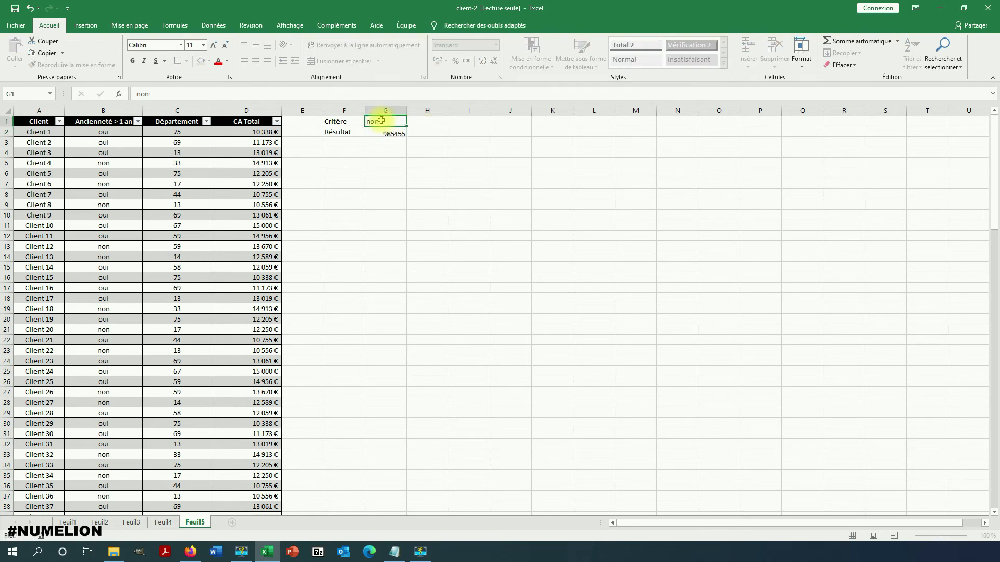
key(Return)
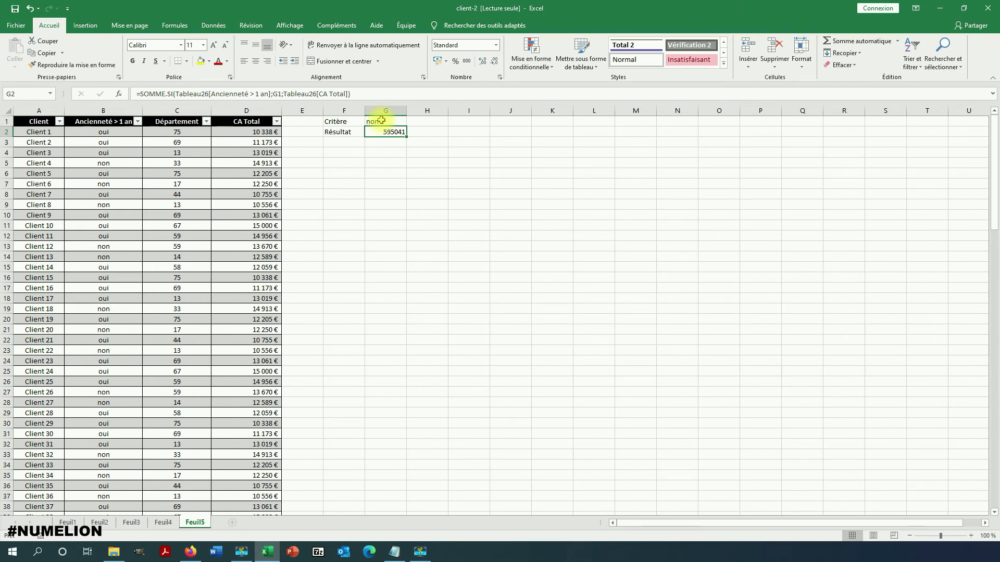
click(382, 120)
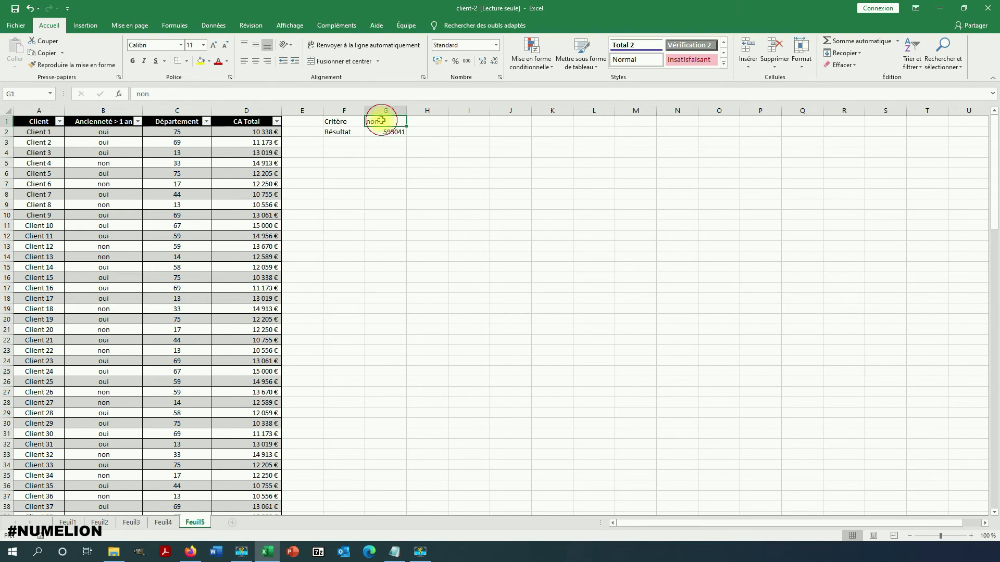
Replace the G1 reference in the G2 formula with the quoted text criterion "oui".
click(382, 132)
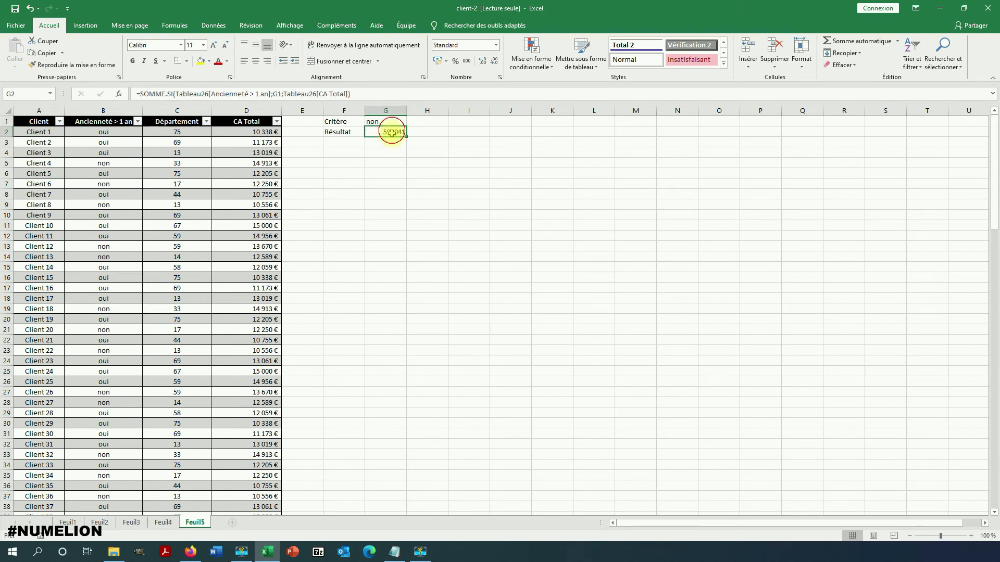
click(282, 94)
key(BackSpace)
key(BackSpace)
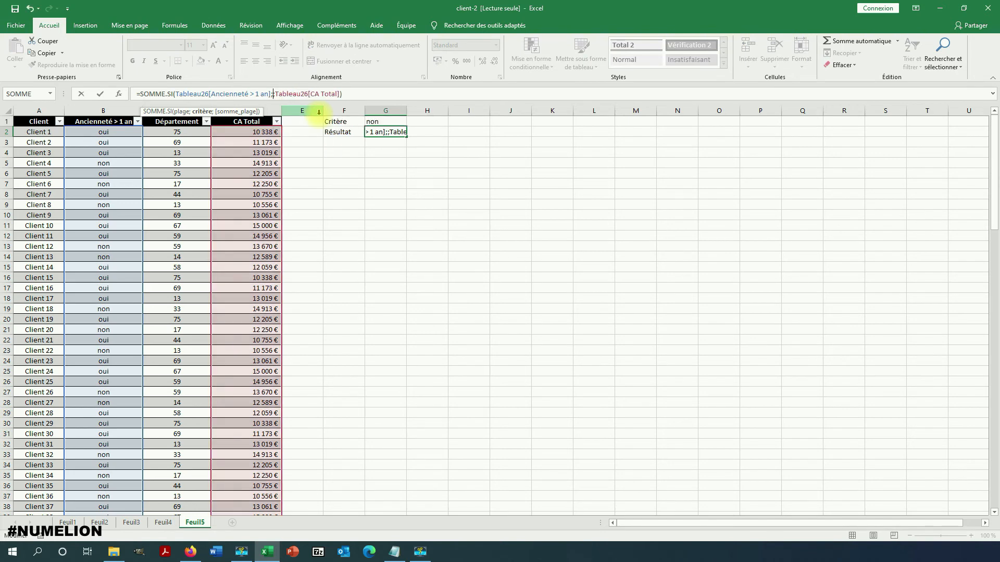
text("")
text(oui)
key(Return)
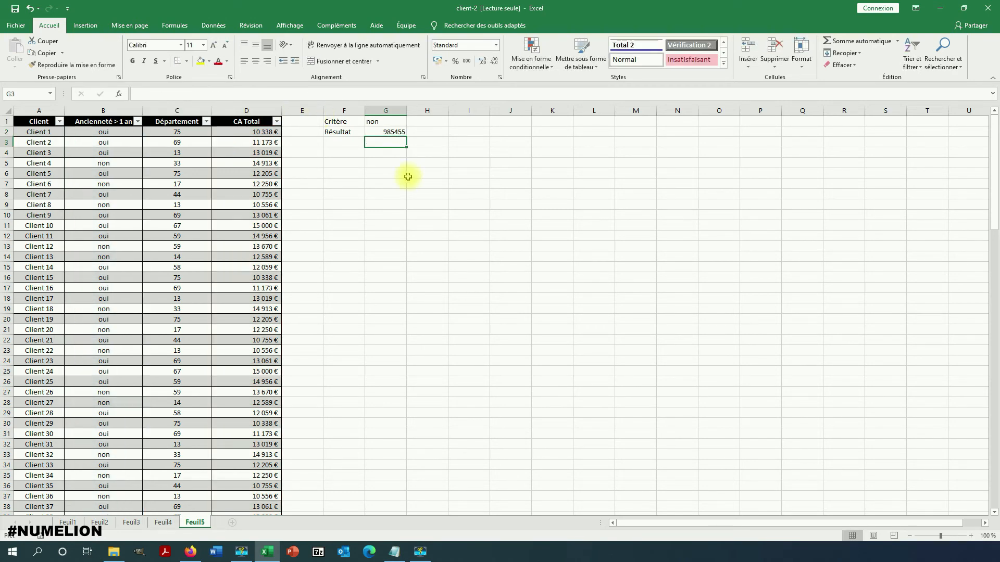
Search the function library for "somme" and open the SOMME.SI arguments for cell G3.
click(120, 95)
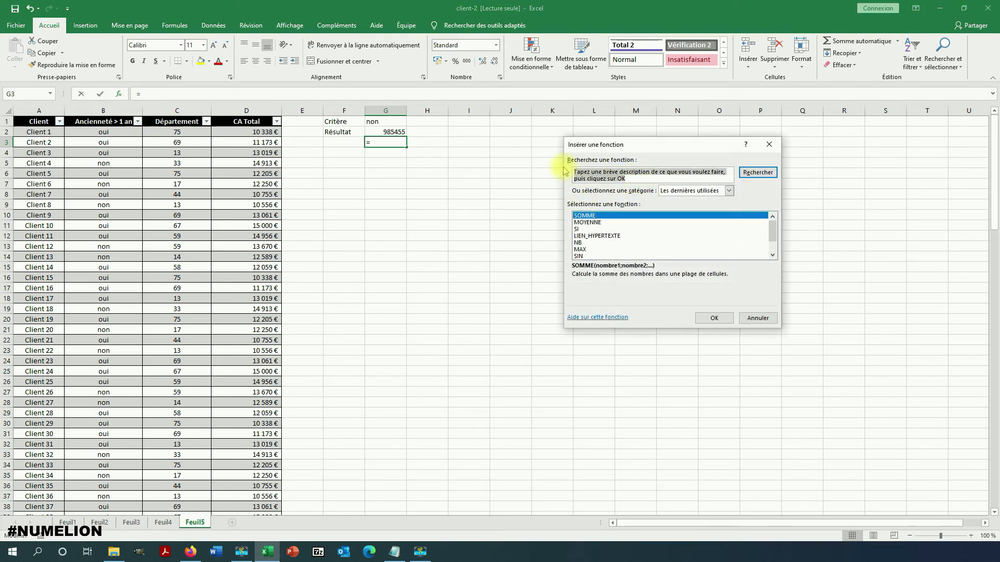
text(somme)
click(746, 174)
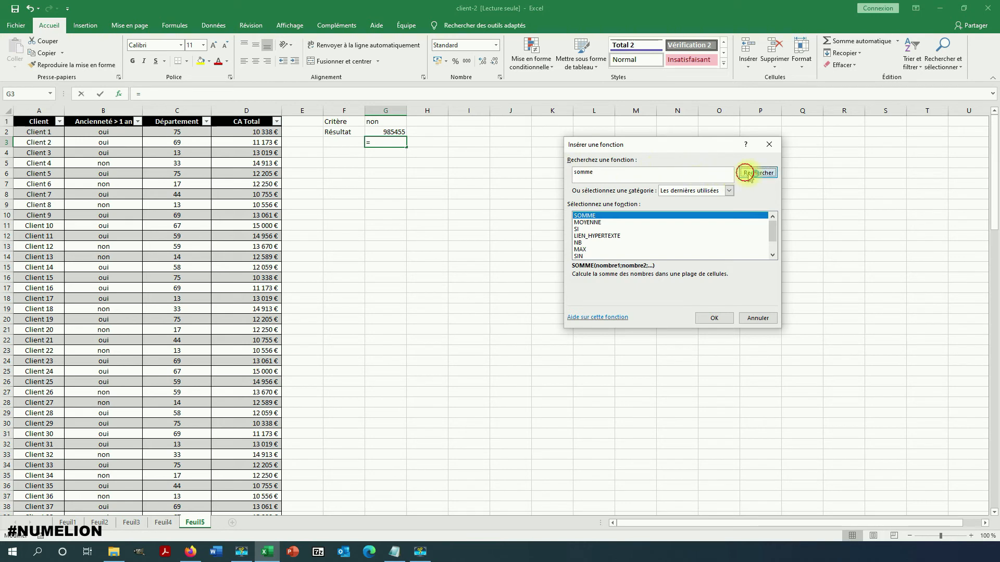
click(589, 242)
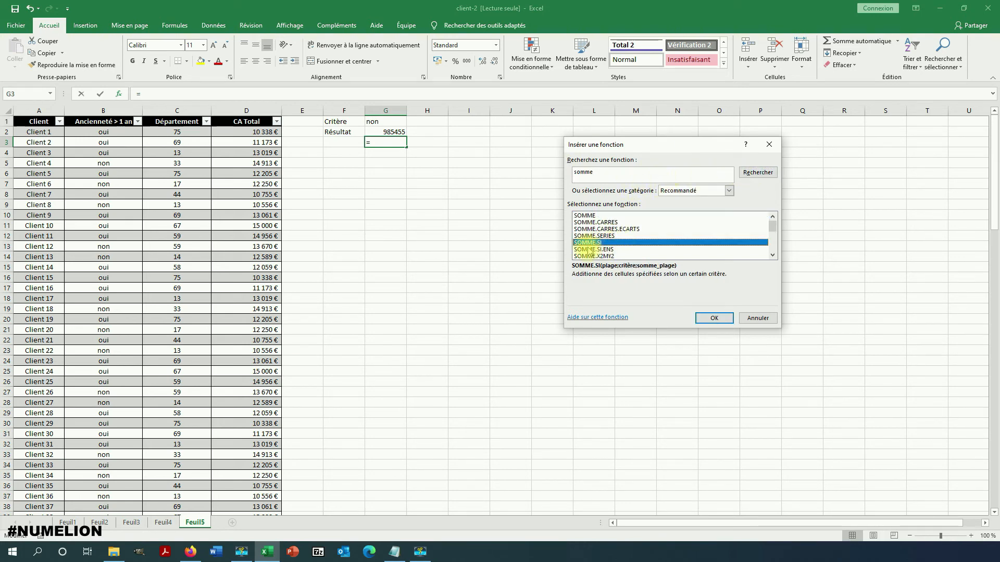
click(709, 318)
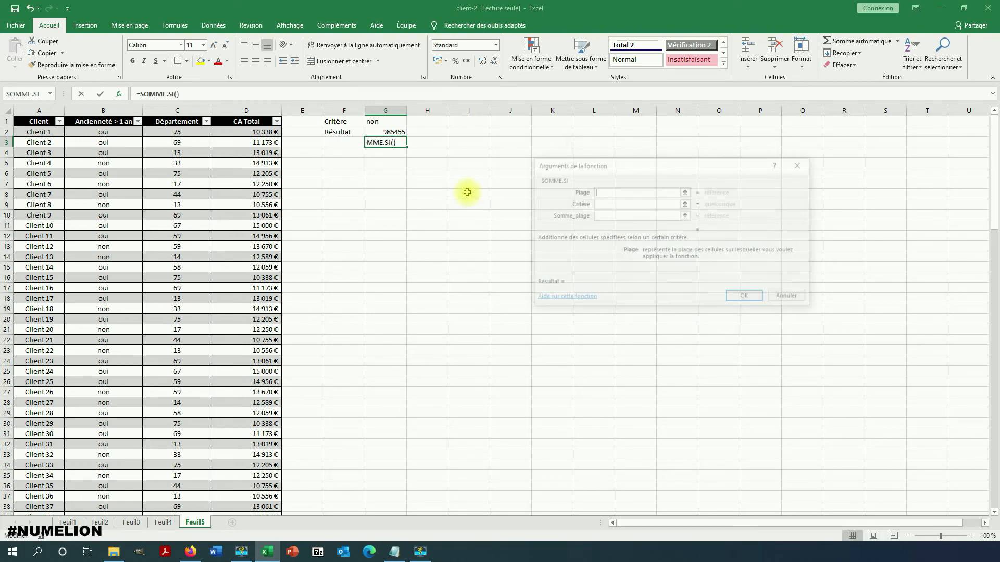
Examine the Plage, Critère and Somme_plage arguments of SOMME.SI, and leave without inserting the function.
click(686, 192)
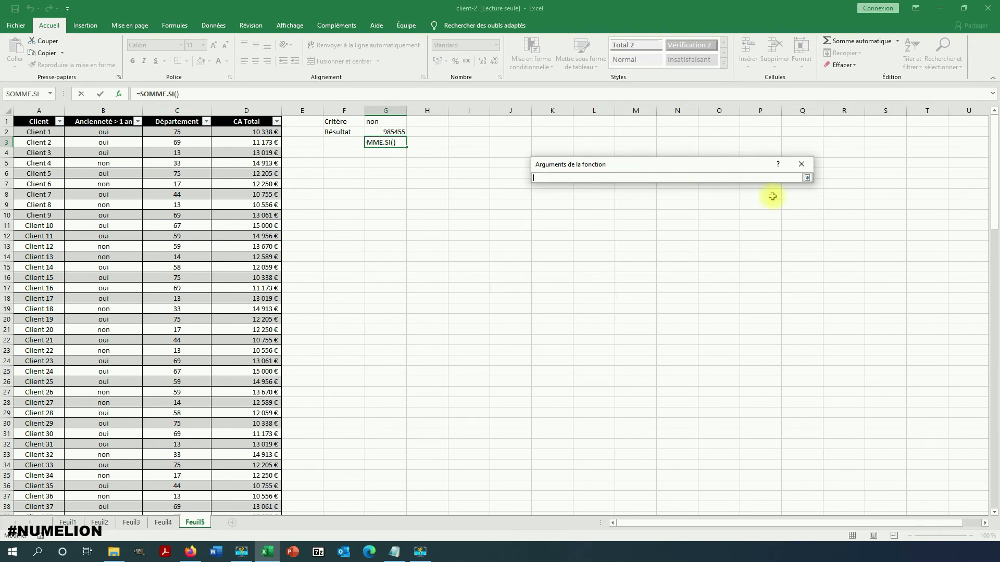
click(806, 178)
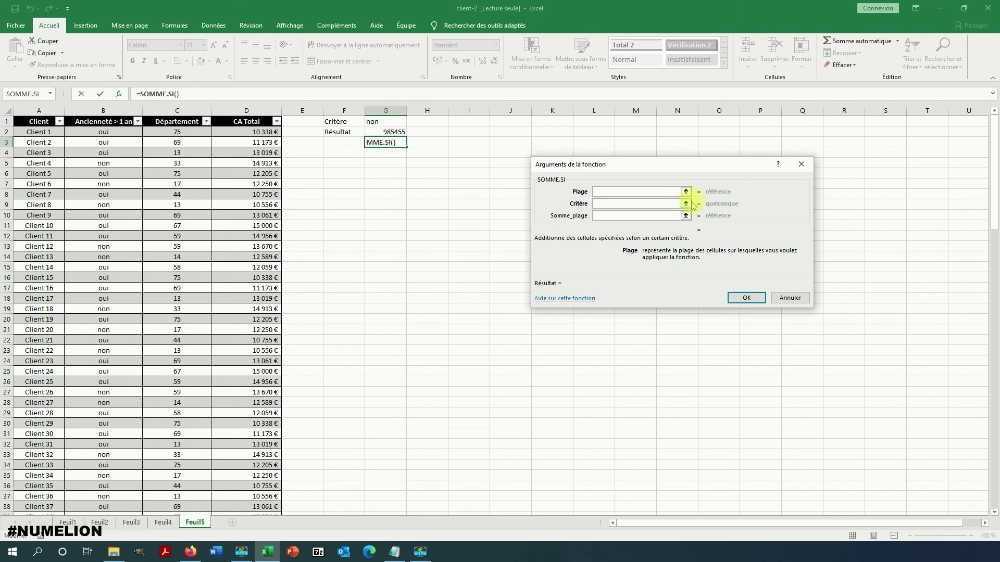
click(622, 216)
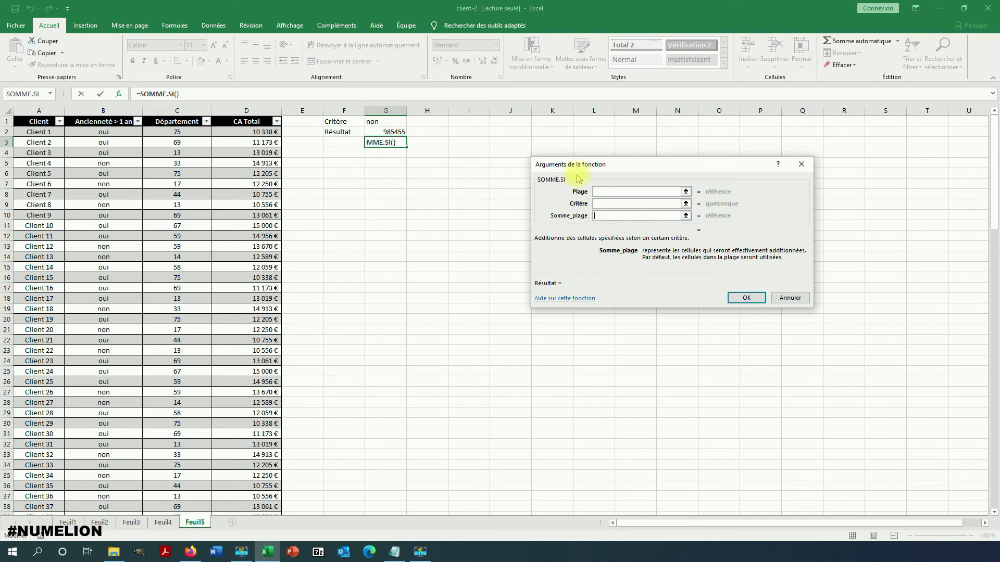
click(599, 191)
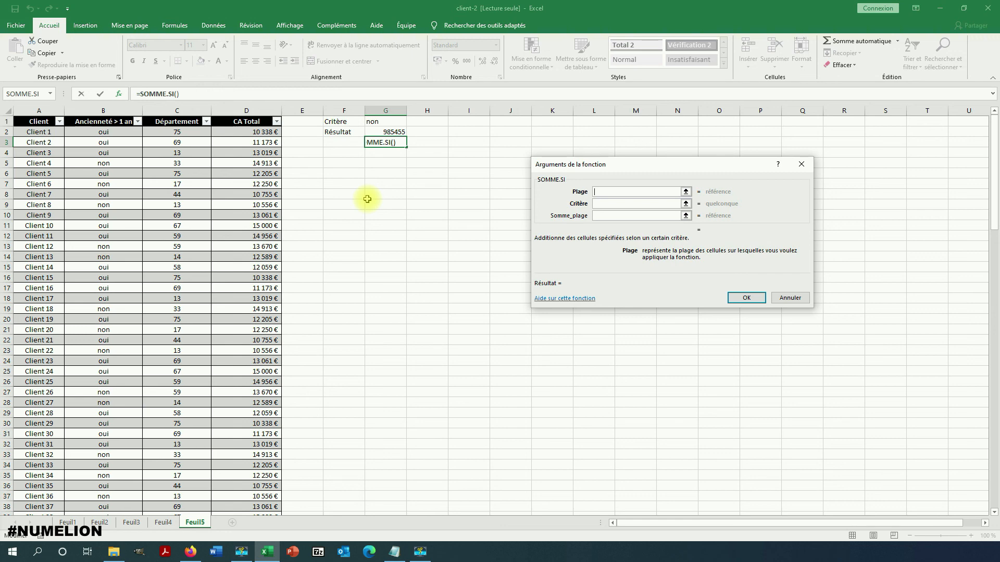
key(Escape)
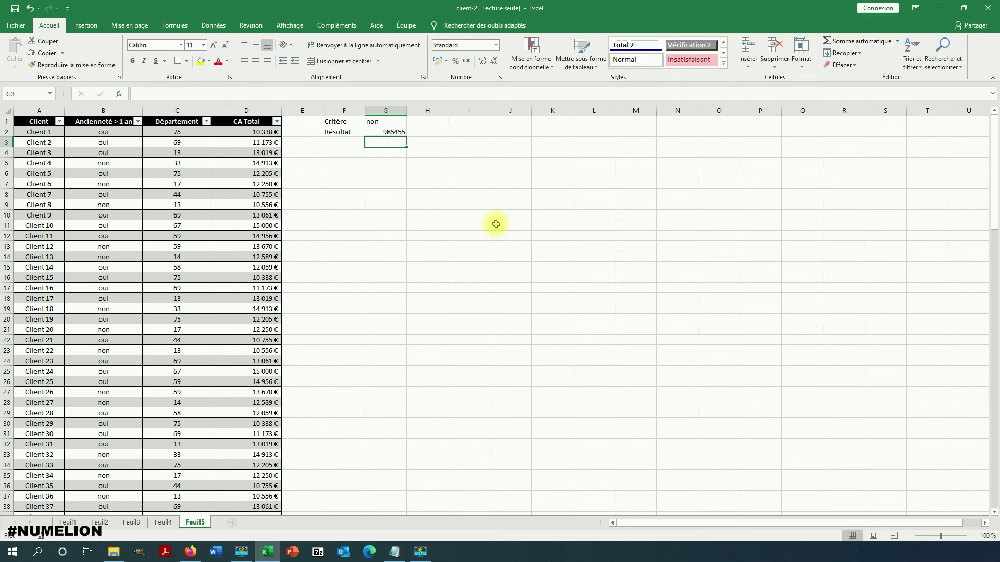